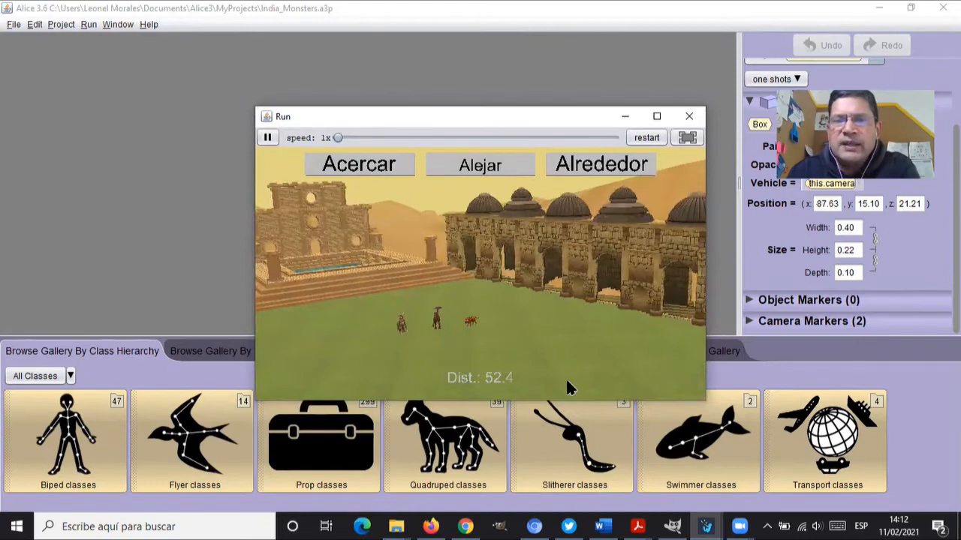
Step: Test the running world's Acercar, Alejar and Alrededor camera controls, and close the run window
{"action": "left_click", "coordinate": [400, 161]}
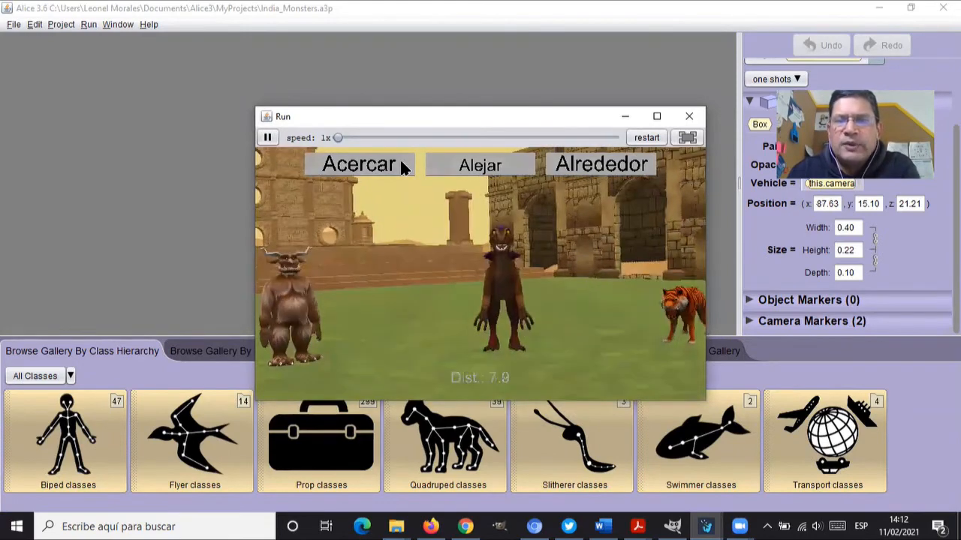
{"action": "left_click", "coordinate": [514, 167]}
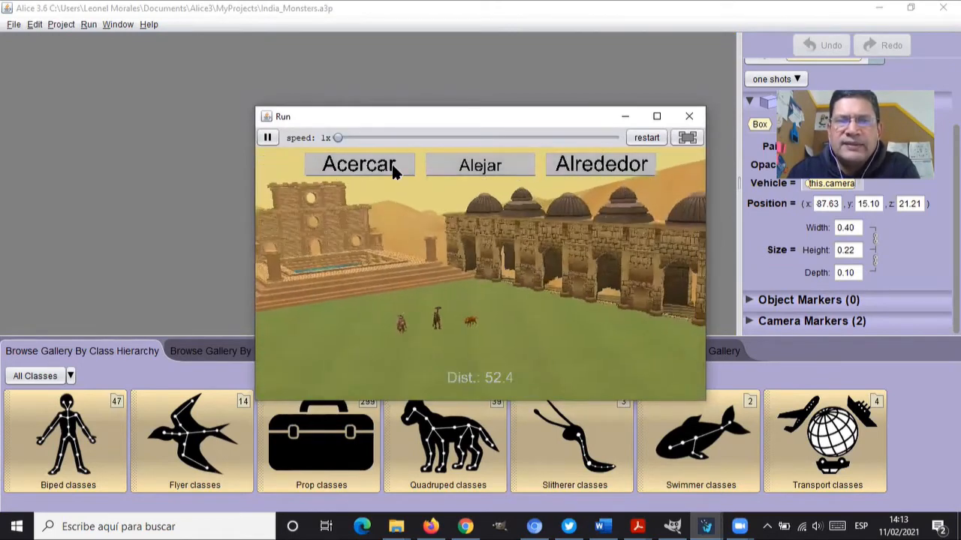
{"action": "left_click", "coordinate": [394, 167]}
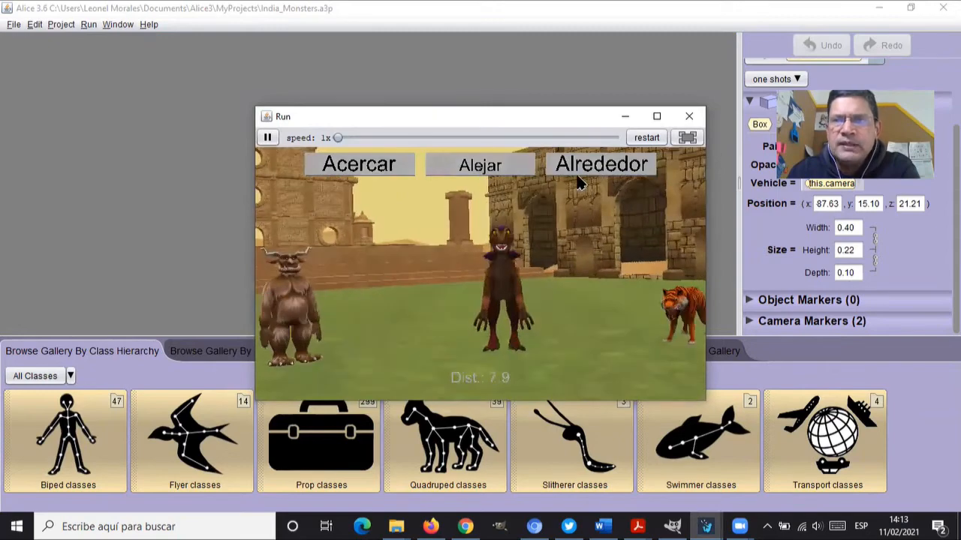
{"action": "left_click", "coordinate": [585, 171]}
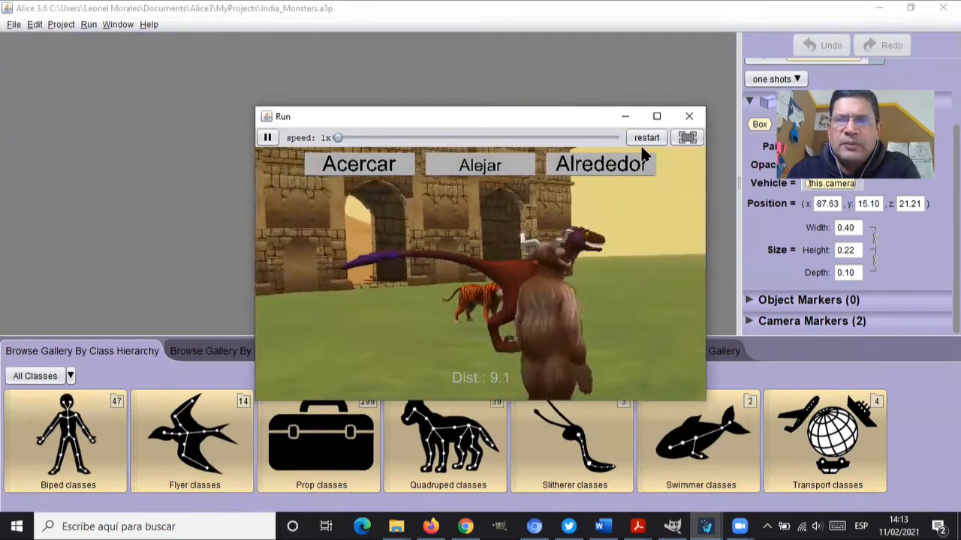
{"action": "left_click", "coordinate": [688, 117]}
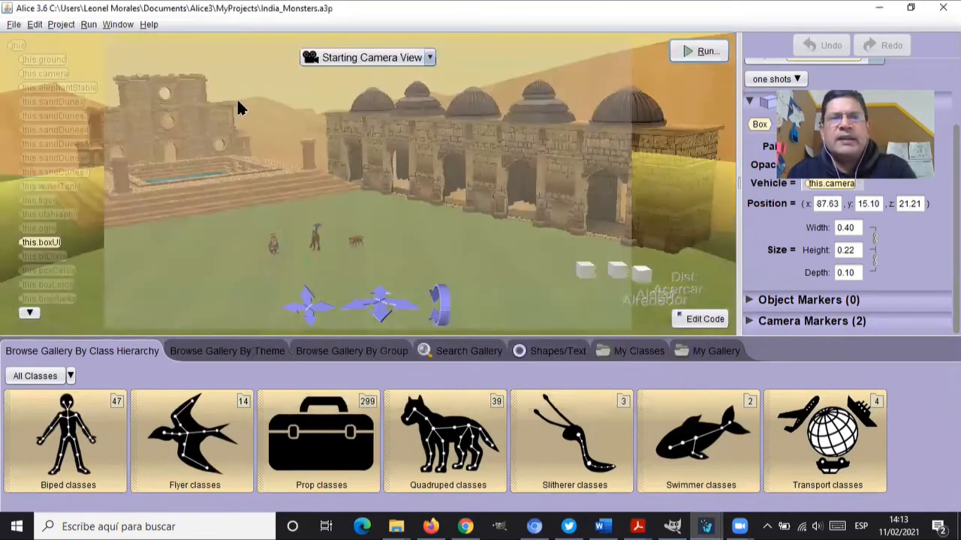
Step: Create a new project from the Ice Full starter world and open its scene setup
{"action": "left_click", "coordinate": [15, 27]}
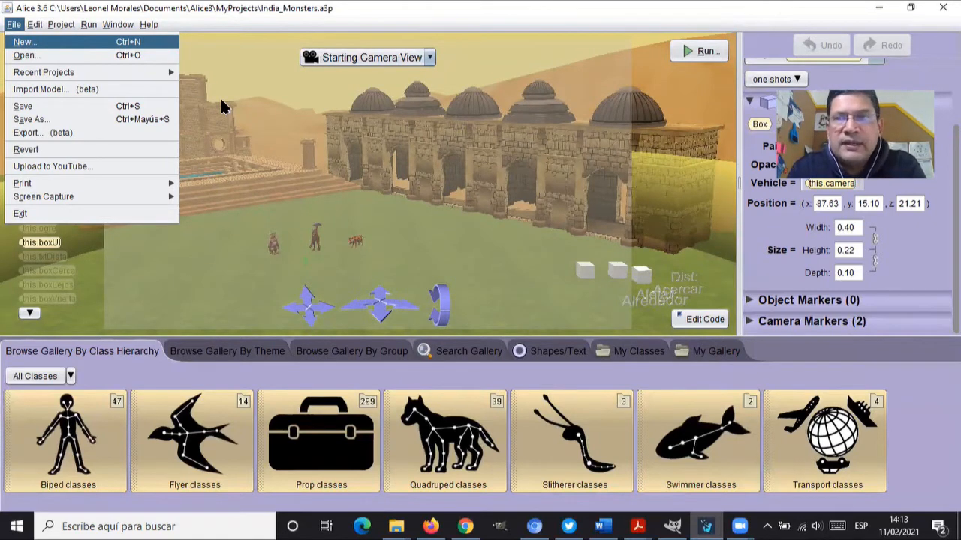
{"action": "key", "text": "Return"}
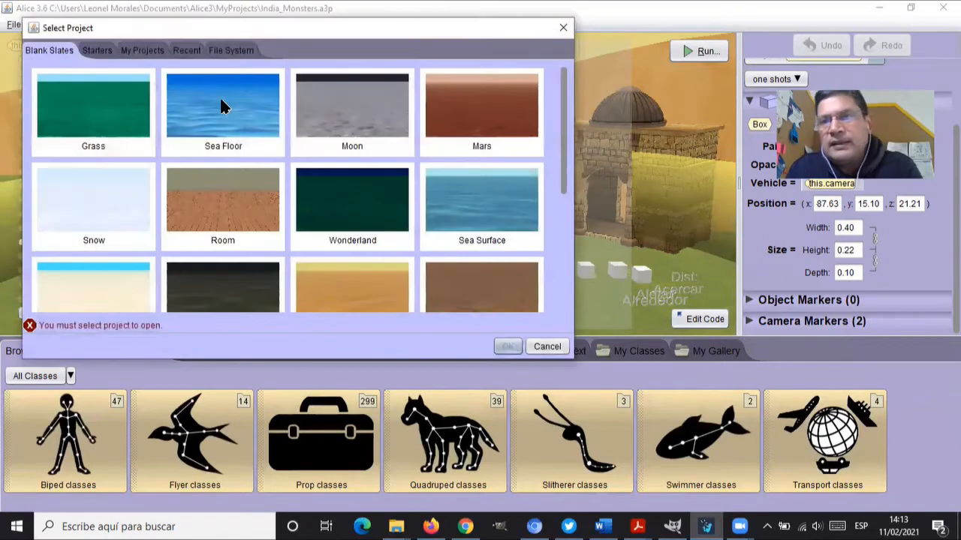
{"action": "left_click", "coordinate": [99, 54]}
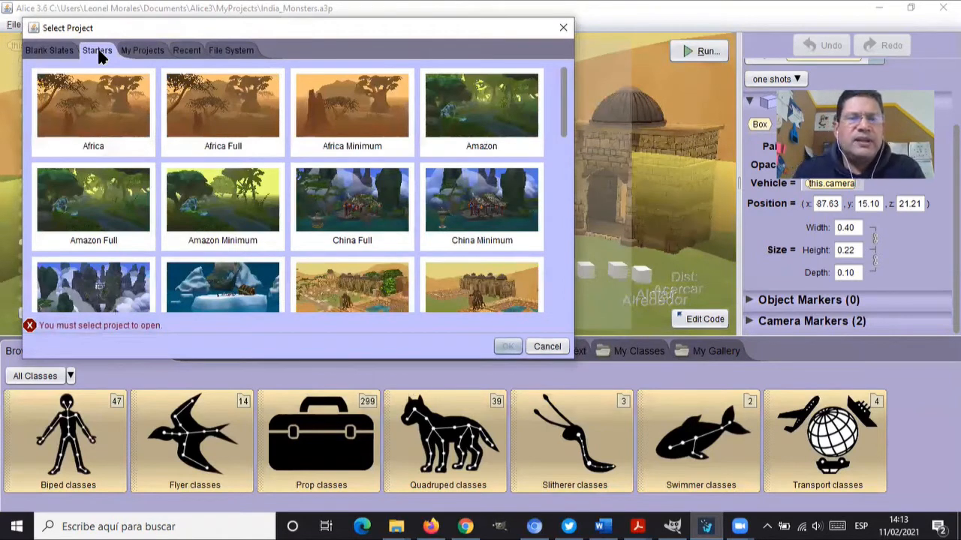
{"action": "left_click", "coordinate": [201, 295]}
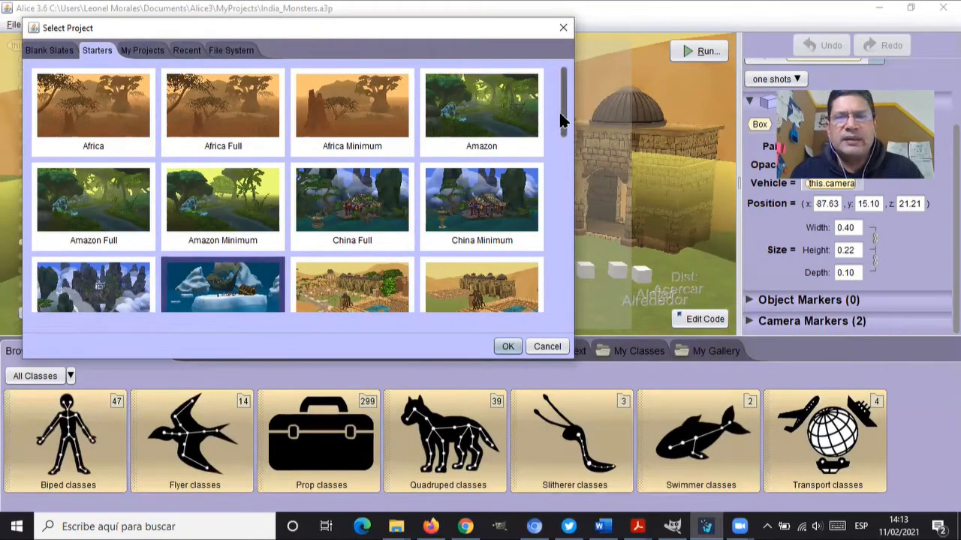
{"action": "left_click_drag", "start_coordinate": [560, 113], "coordinate": [563, 146]}
{"action": "scroll", "coordinate": [239, 227], "scroll_direction": "down", "scroll_amount": 1}
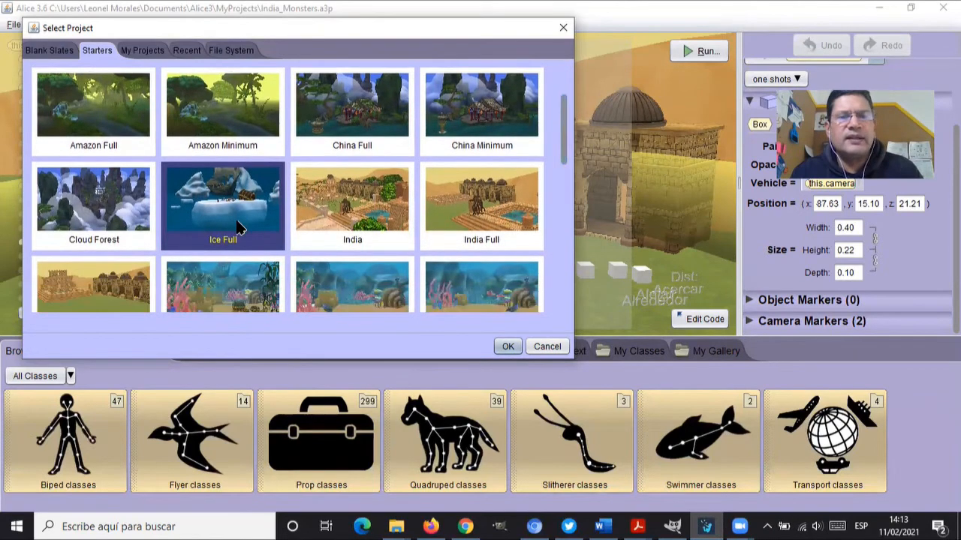
{"action": "left_click", "coordinate": [506, 349]}
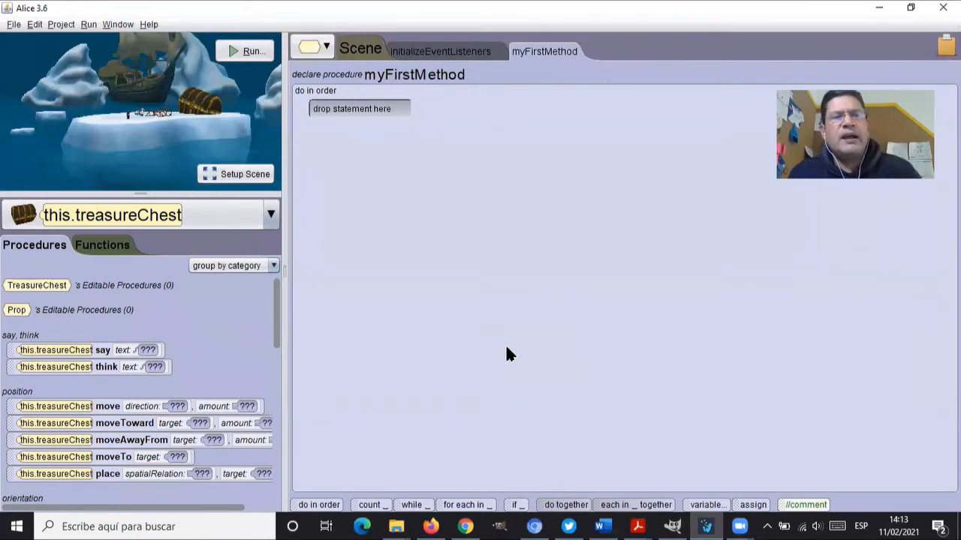
{"action": "left_click", "coordinate": [227, 177]}
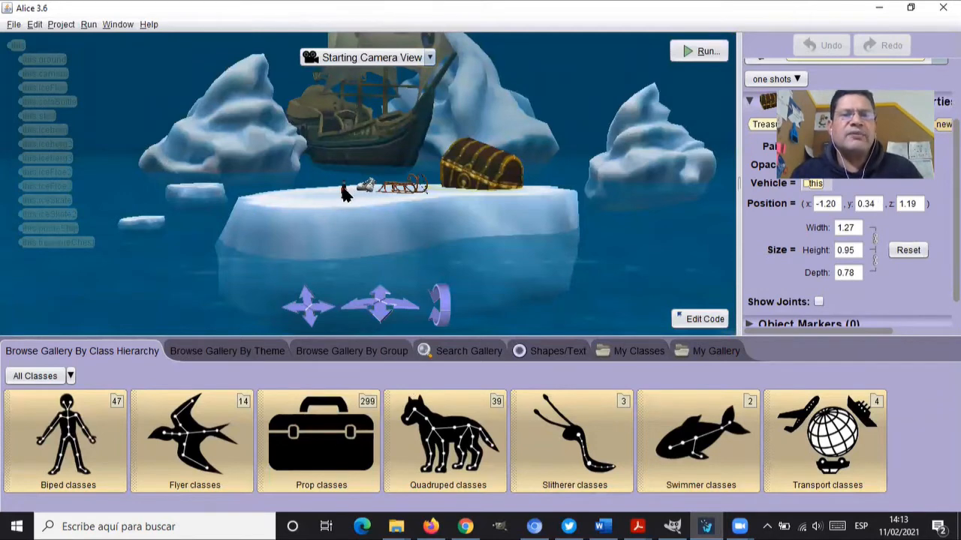
Step: Examine the cola bottle, the sled and the treasure chest on the ice floe by selecting each in turn
{"action": "left_click", "coordinate": [346, 194]}
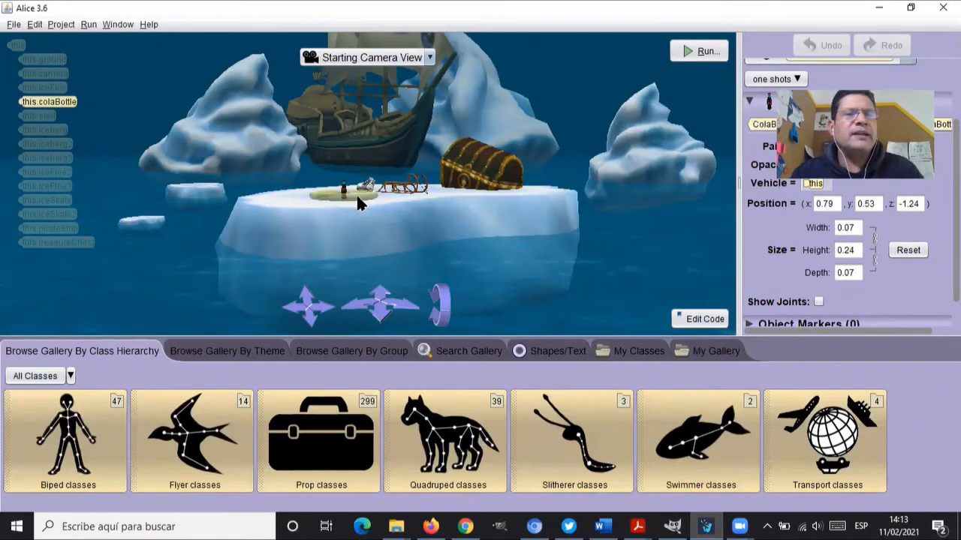
{"action": "left_click", "coordinate": [405, 189]}
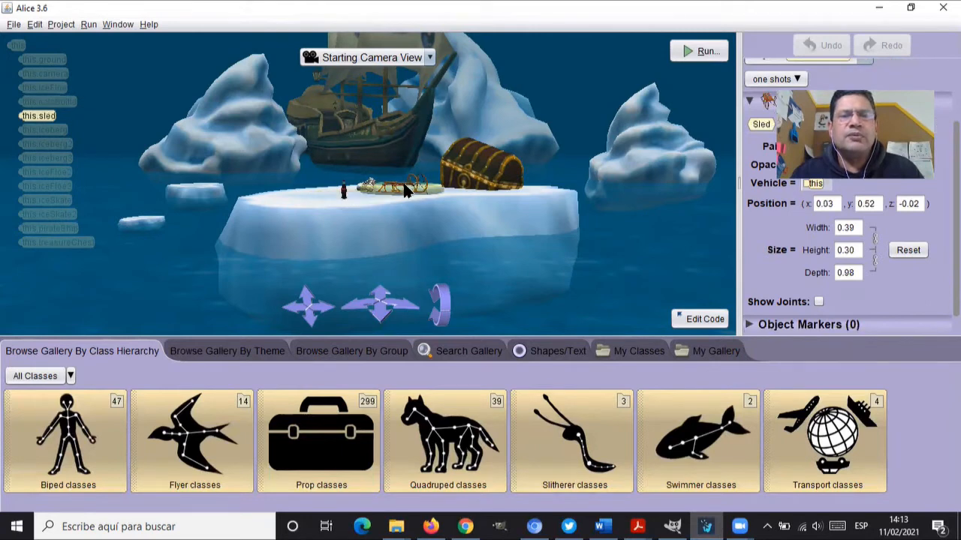
{"action": "left_click", "coordinate": [473, 184]}
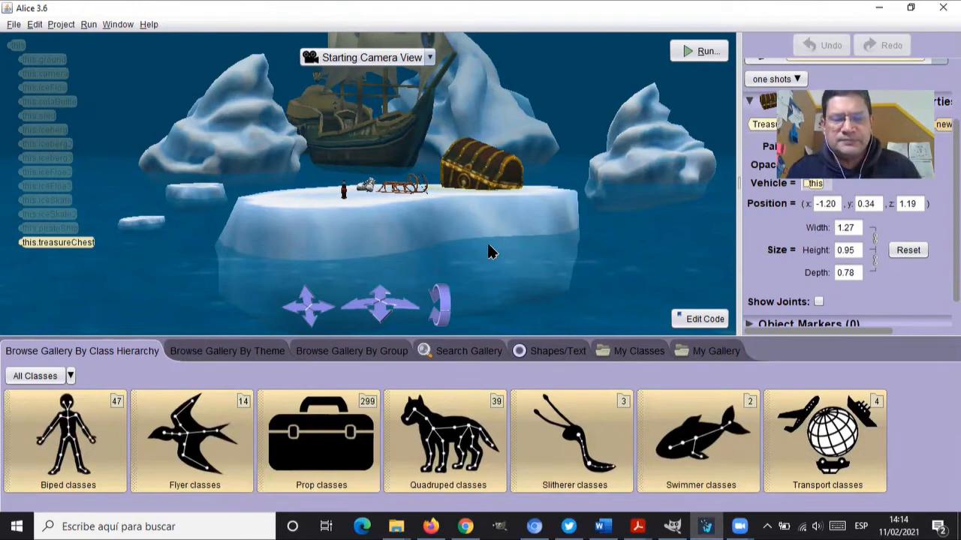
Step: Place a new Box shape in front of the ice floe, name it boxUI and give it an opacity of 0.3
{"action": "left_click", "coordinate": [548, 353]}
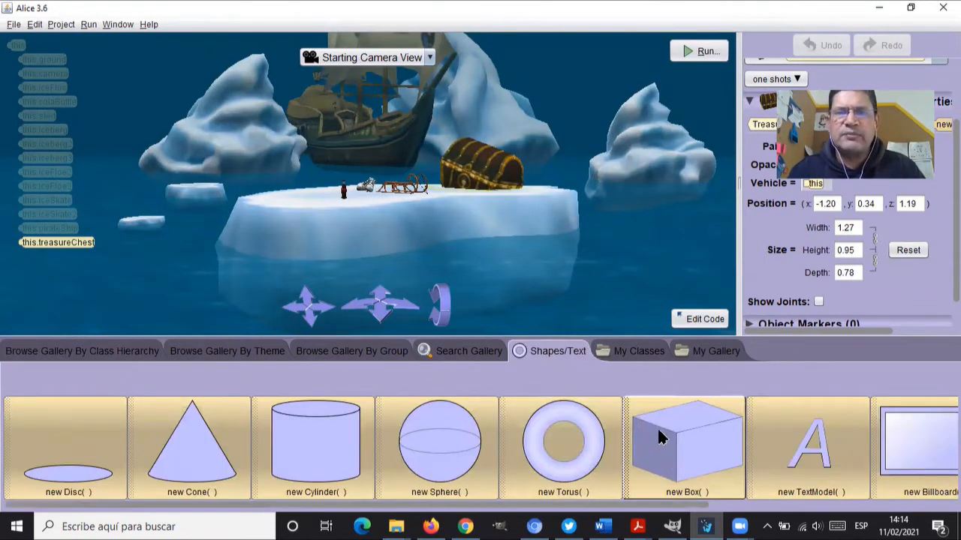
{"action": "left_click_drag", "start_coordinate": [661, 438], "coordinate": [505, 245]}
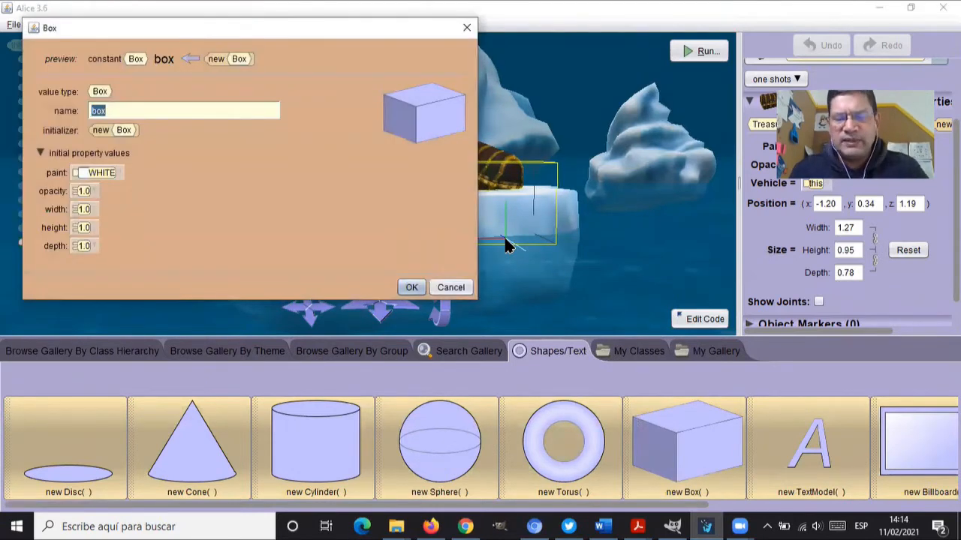
{"action": "key", "text": "Right"}
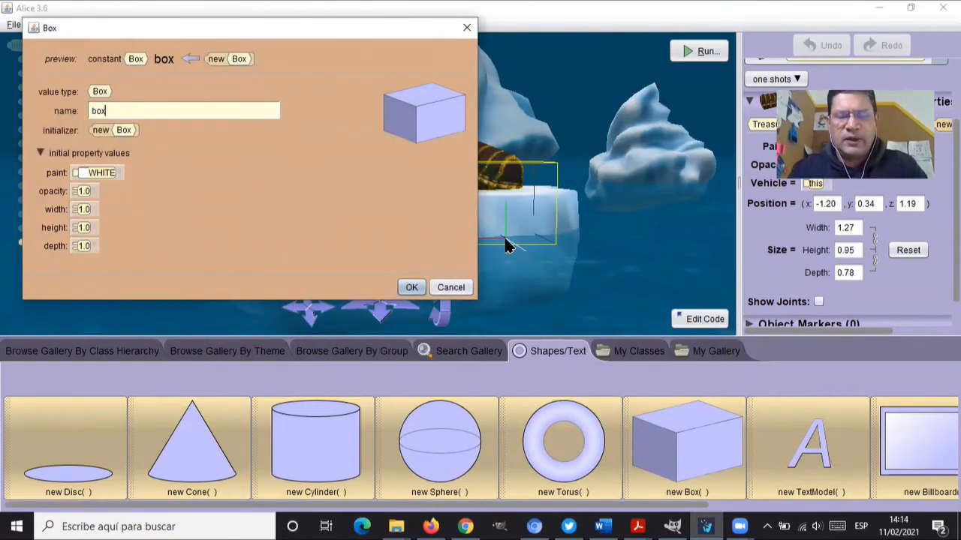
{"action": "type", "text": "UI"}
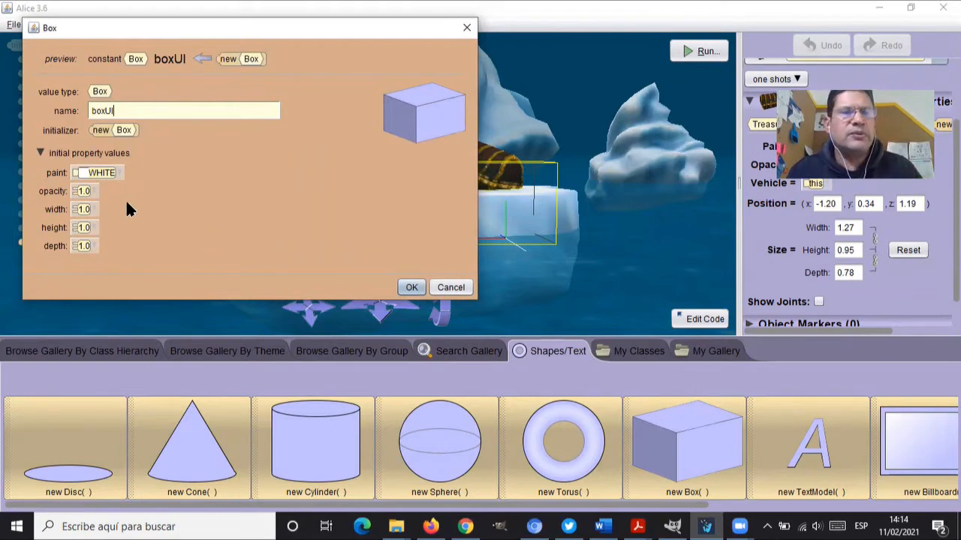
{"action": "left_click", "coordinate": [94, 192]}
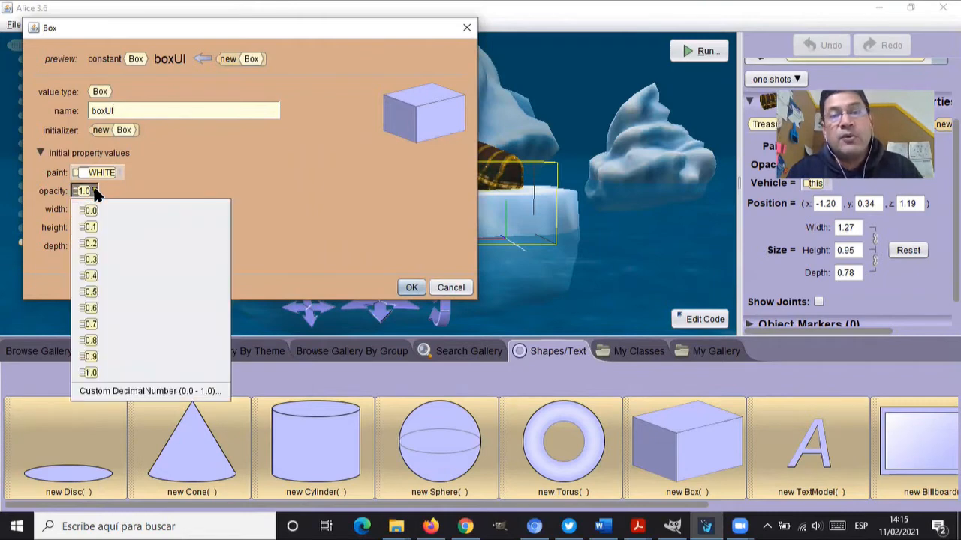
{"action": "left_click", "coordinate": [98, 258]}
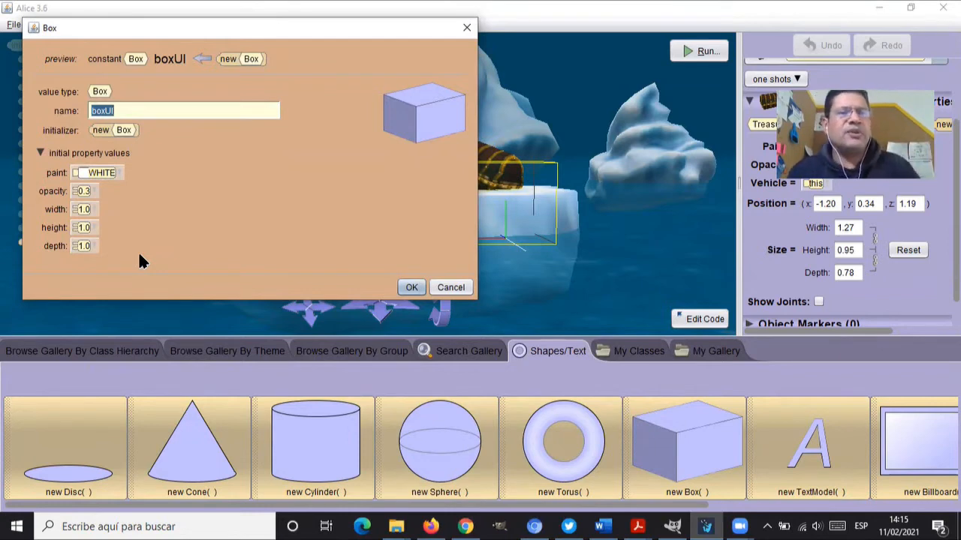
Step: Set the new box's width to 0.4 and its height to 0.22
{"action": "left_click", "coordinate": [92, 210]}
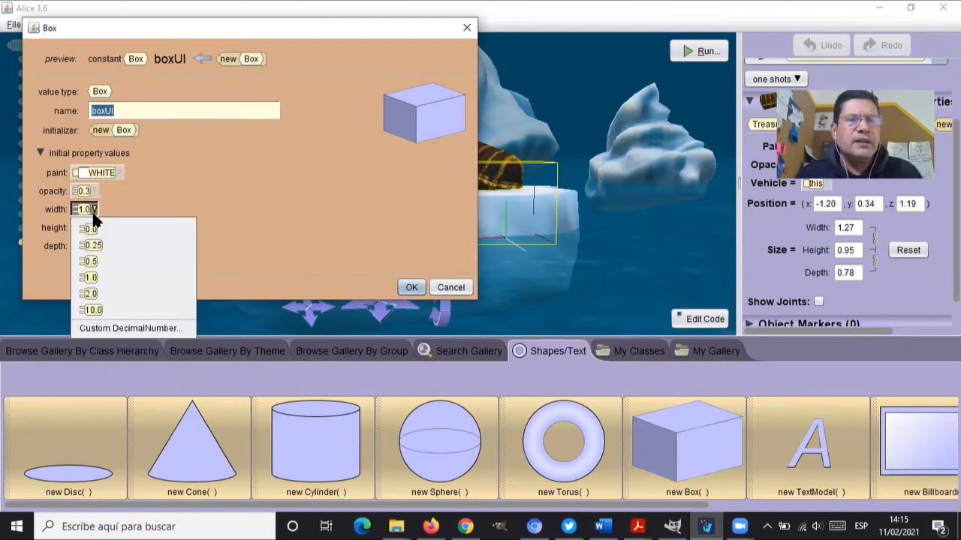
{"action": "left_click", "coordinate": [103, 329]}
{"action": "type", "text": "0."}
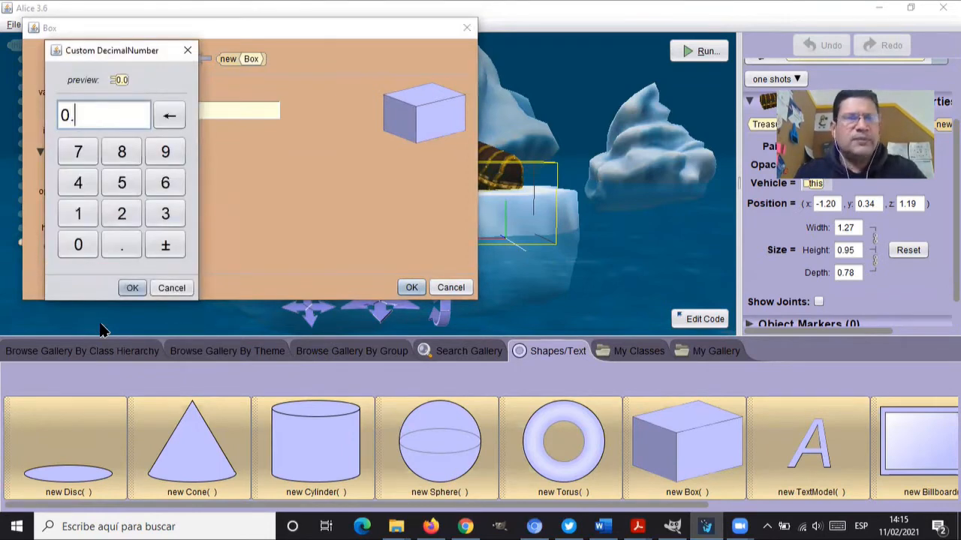
{"action": "type", "text": "4"}
{"action": "key", "text": "Return"}
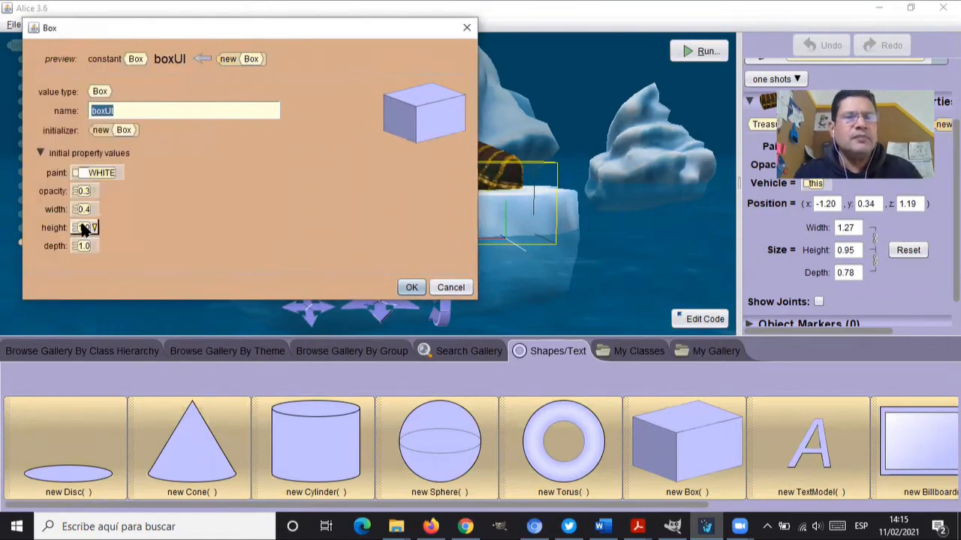
{"action": "left_click", "coordinate": [95, 229]}
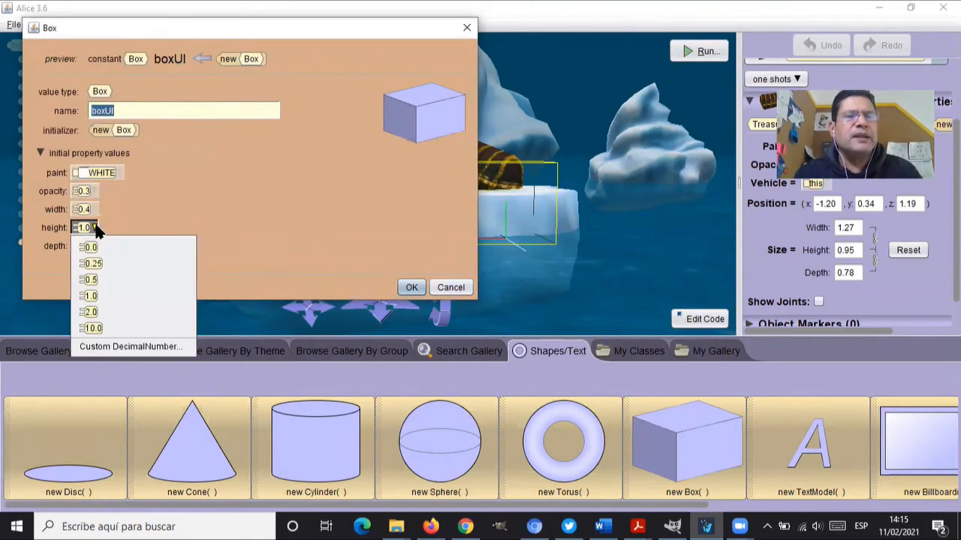
{"action": "left_click", "coordinate": [104, 347]}
{"action": "type", "text": "0.22"}
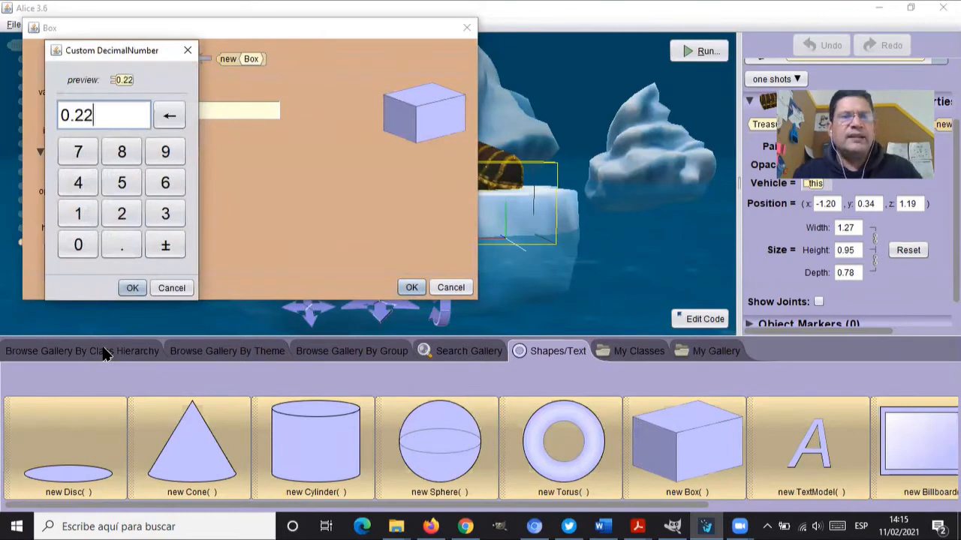
{"action": "key", "text": "Return"}
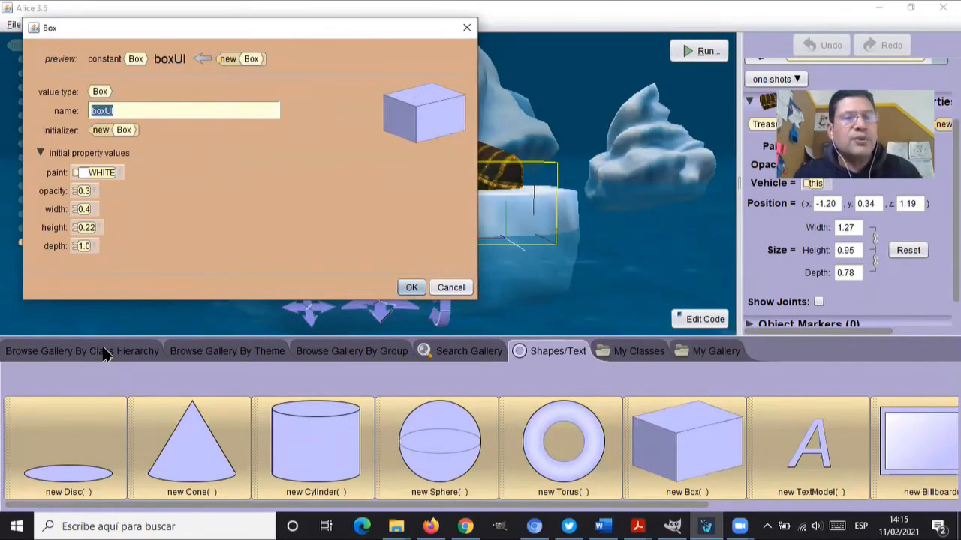
Step: Set the box's depth to 0.1 and add boxUI to the scene
{"action": "left_click", "coordinate": [88, 246]}
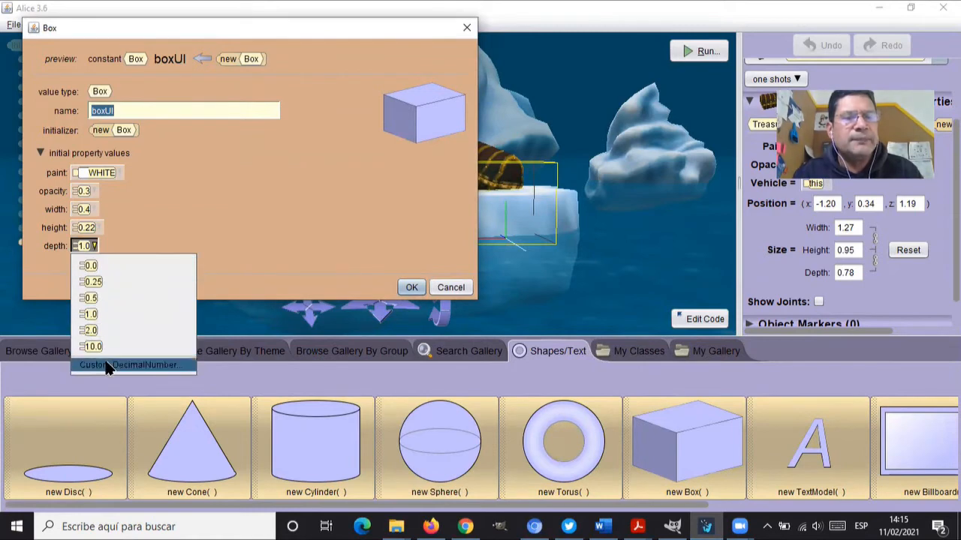
{"action": "left_click", "coordinate": [106, 366]}
{"action": "type", "text": "0.1"}
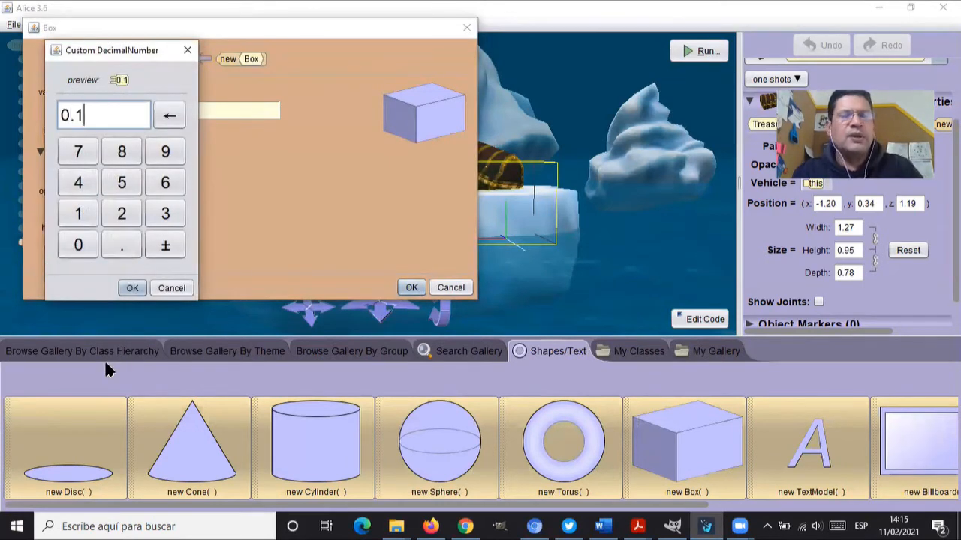
{"action": "key", "text": "Return"}
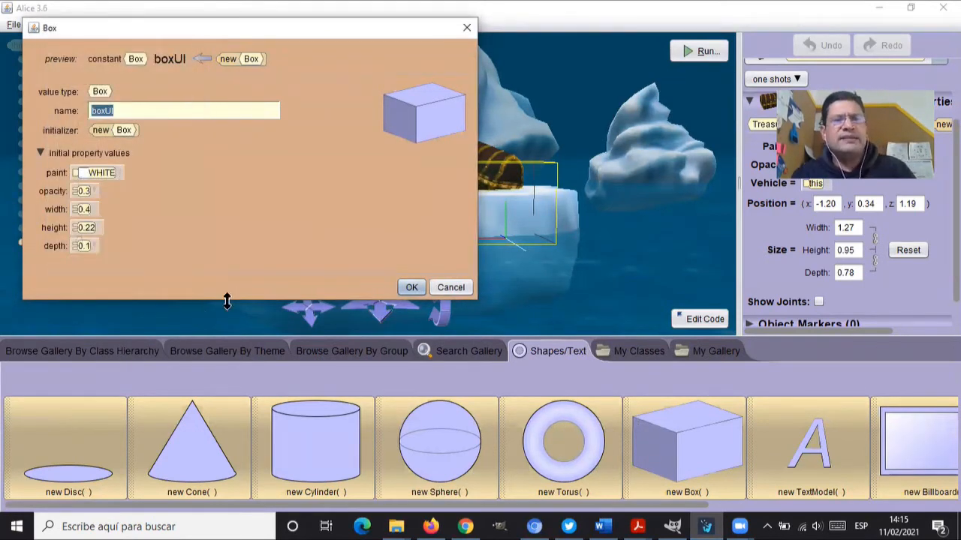
{"action": "left_click", "coordinate": [409, 289]}
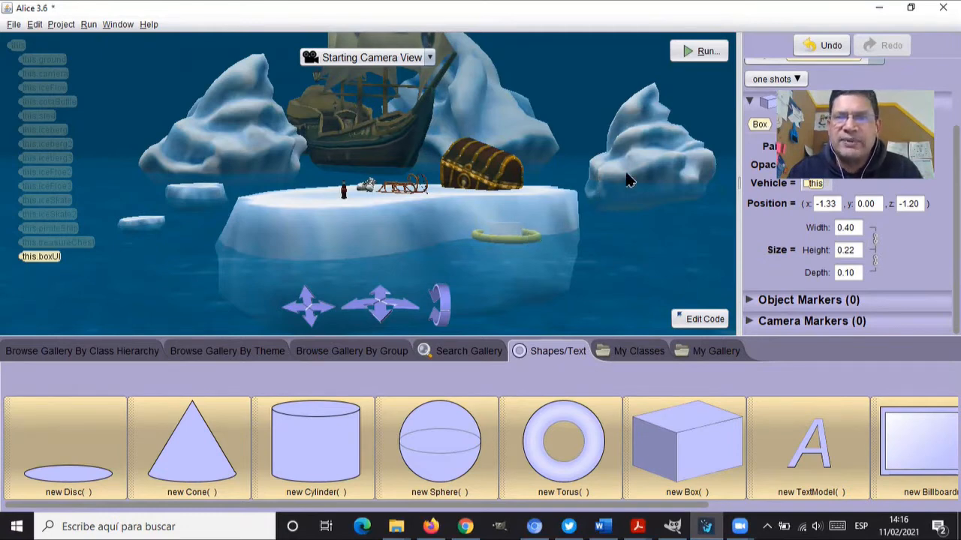
Step: Move and orient boxUI to the camera with a one-shot moveAndOrientTo procedure
{"action": "left_click", "coordinate": [794, 80]}
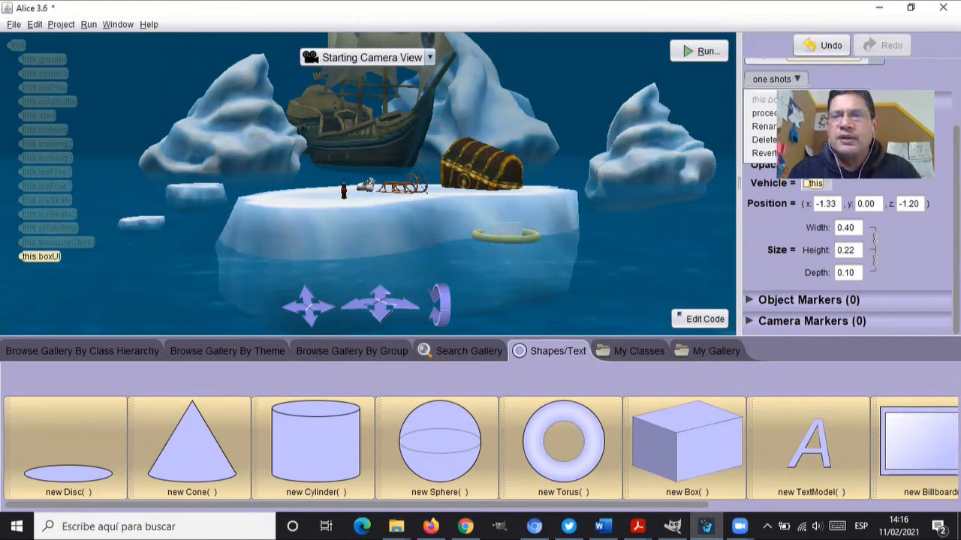
{"action": "mouse_move", "coordinate": [776, 111]}
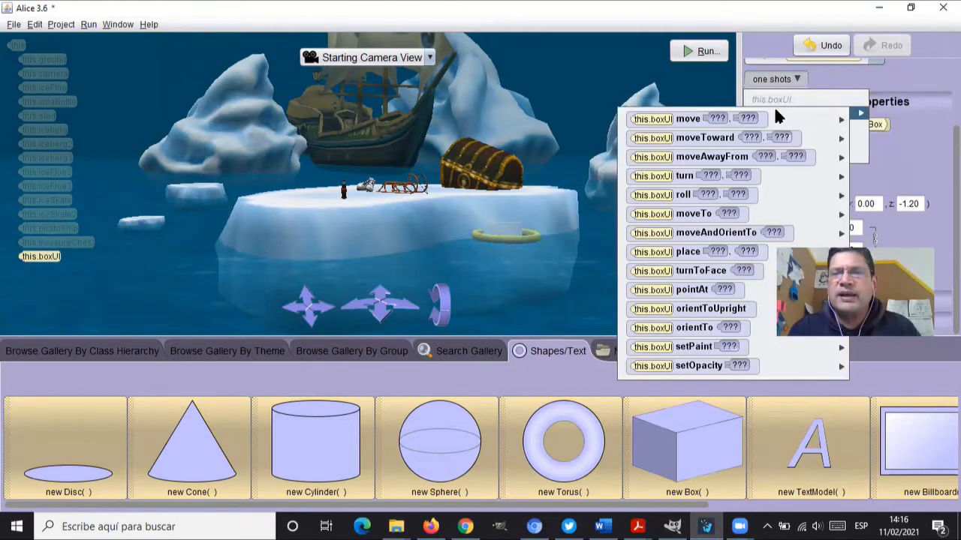
{"action": "mouse_move", "coordinate": [670, 235]}
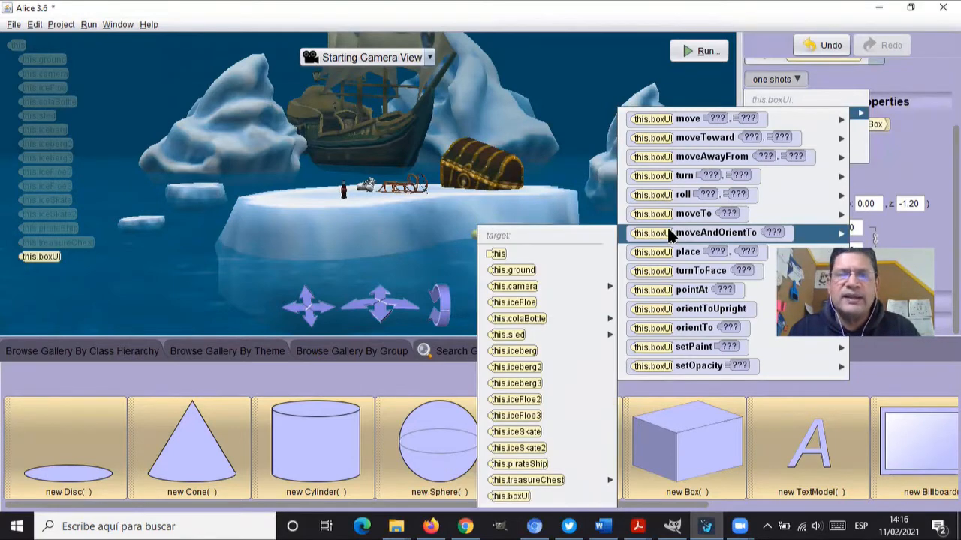
{"action": "left_click", "coordinate": [543, 290]}
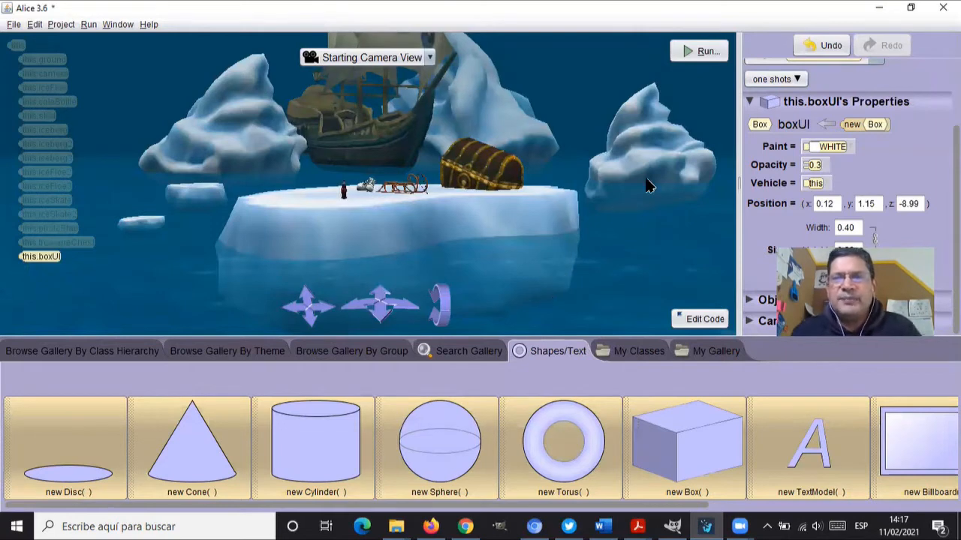
Step: Turn boxUI left by 0.5 and move it backward by 0.5 with one-shot procedures
{"action": "left_click", "coordinate": [794, 80]}
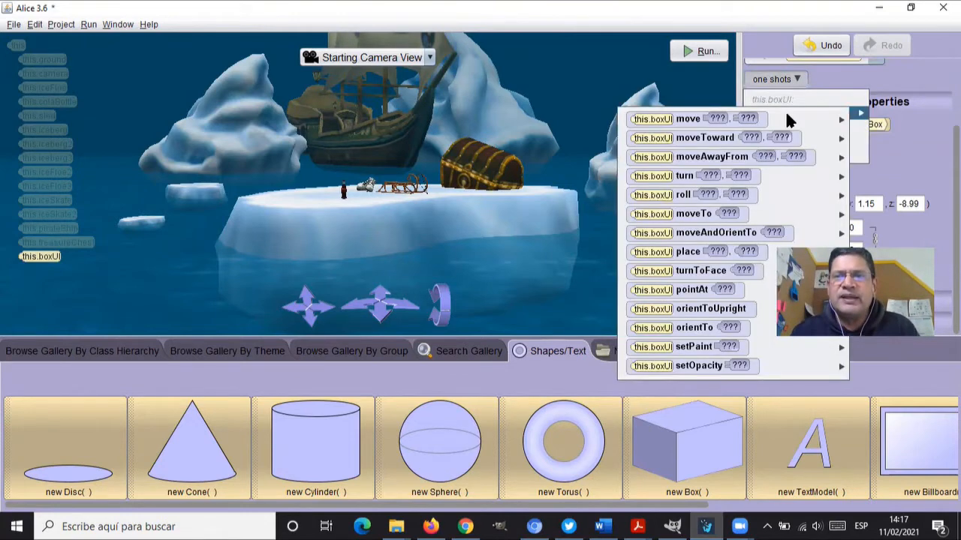
{"action": "mouse_move", "coordinate": [643, 180]}
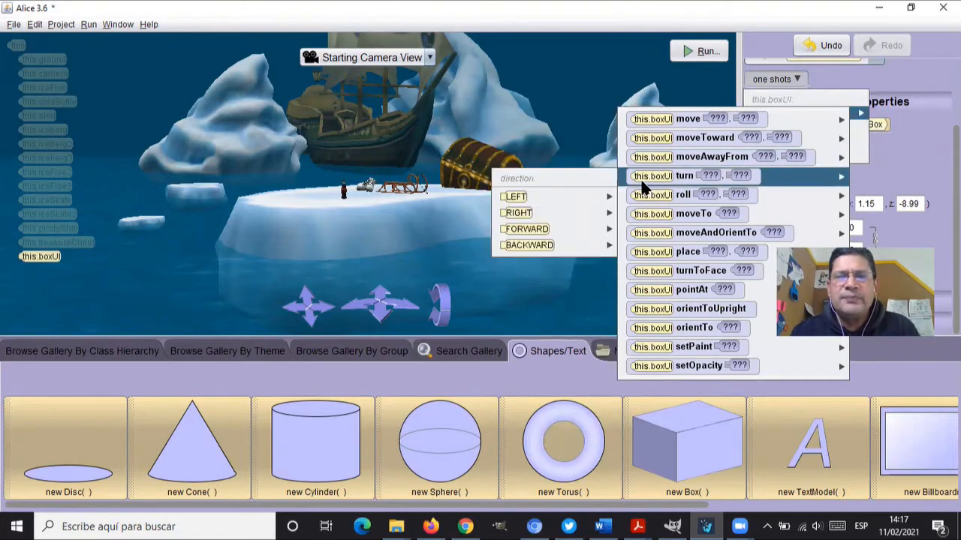
{"action": "mouse_move", "coordinate": [578, 201]}
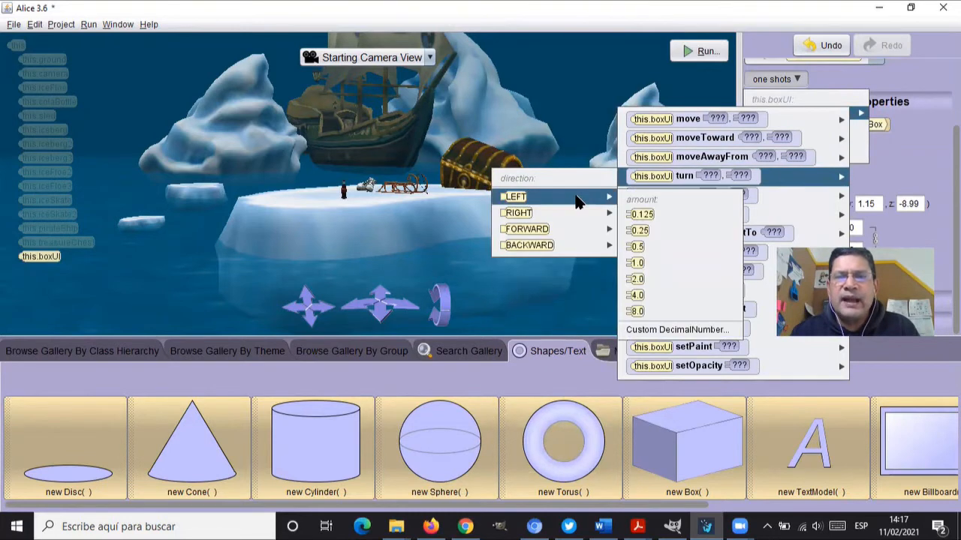
{"action": "left_click", "coordinate": [643, 248]}
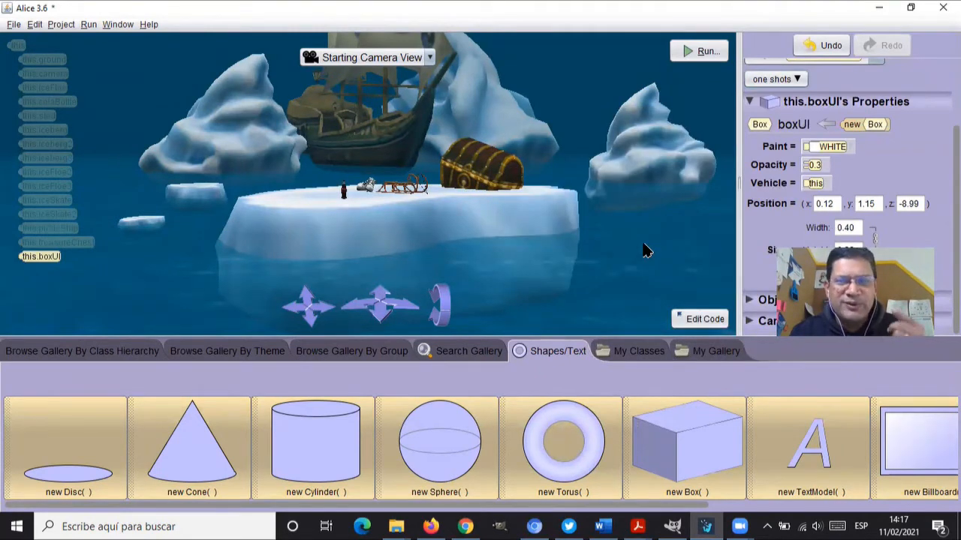
{"action": "left_click", "coordinate": [788, 81]}
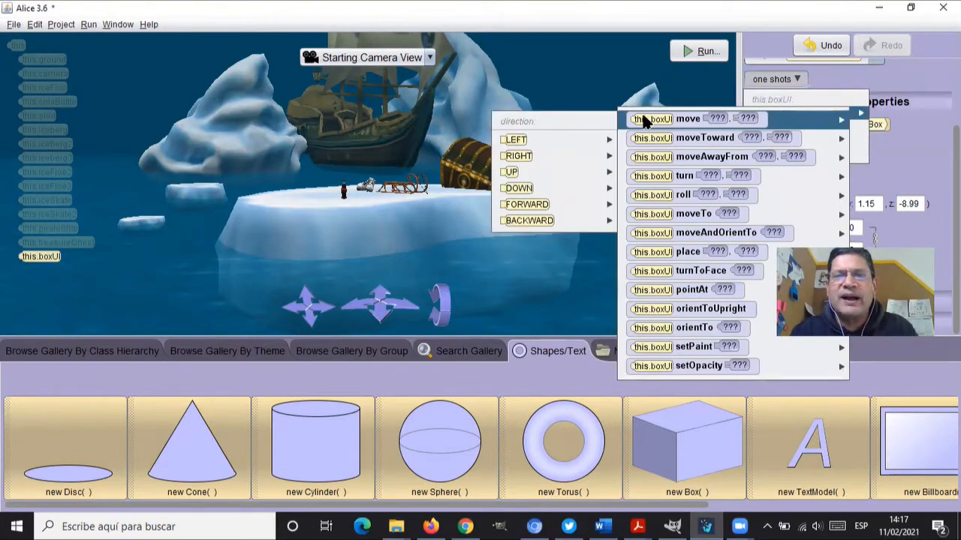
{"action": "mouse_move", "coordinate": [574, 220]}
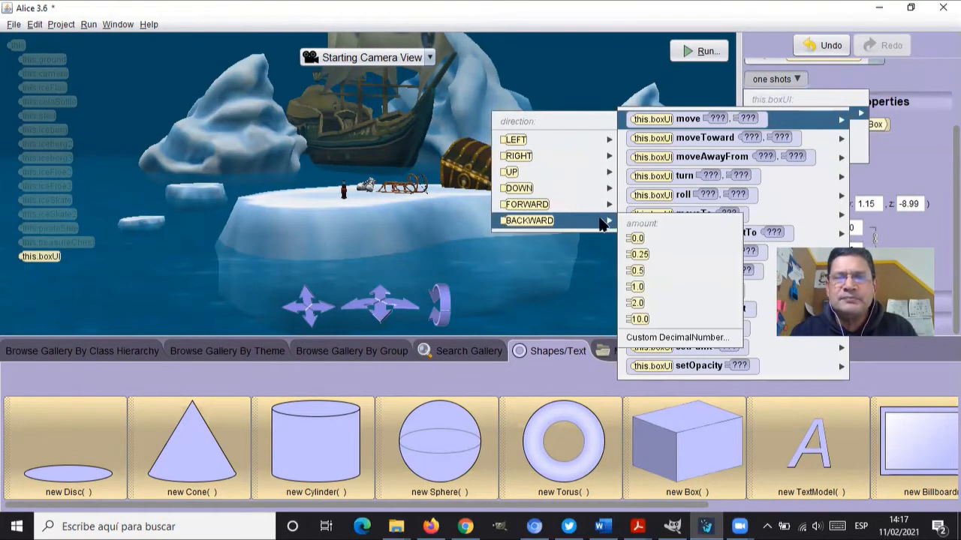
{"action": "left_click", "coordinate": [646, 272]}
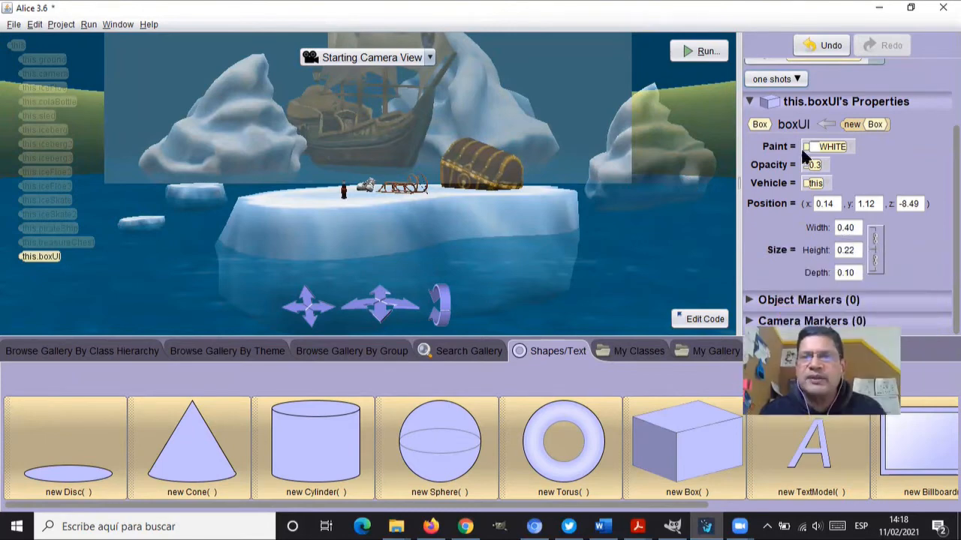
Step: Move boxUI down by a custom amount of 0.11 with a one-shot move procedure
{"action": "left_click", "coordinate": [790, 78]}
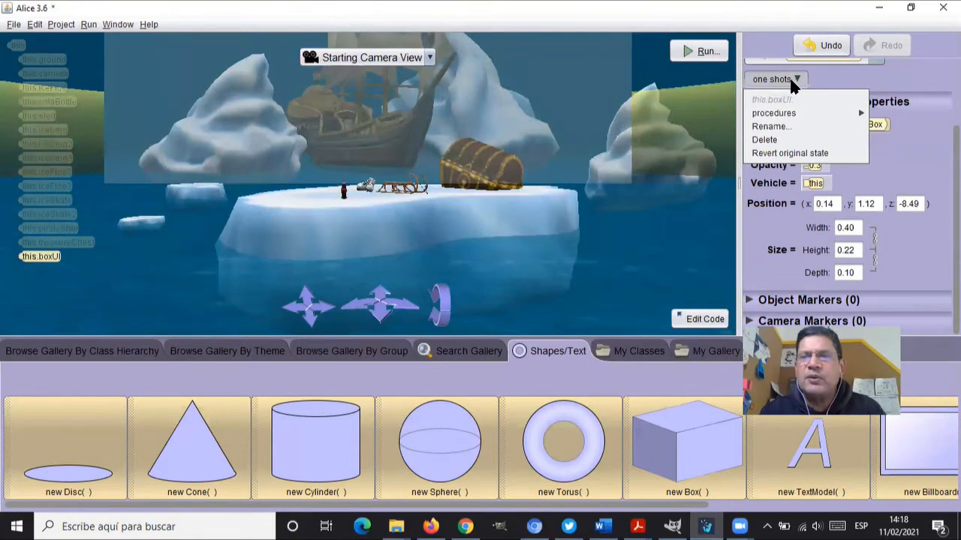
{"action": "mouse_move", "coordinate": [790, 109]}
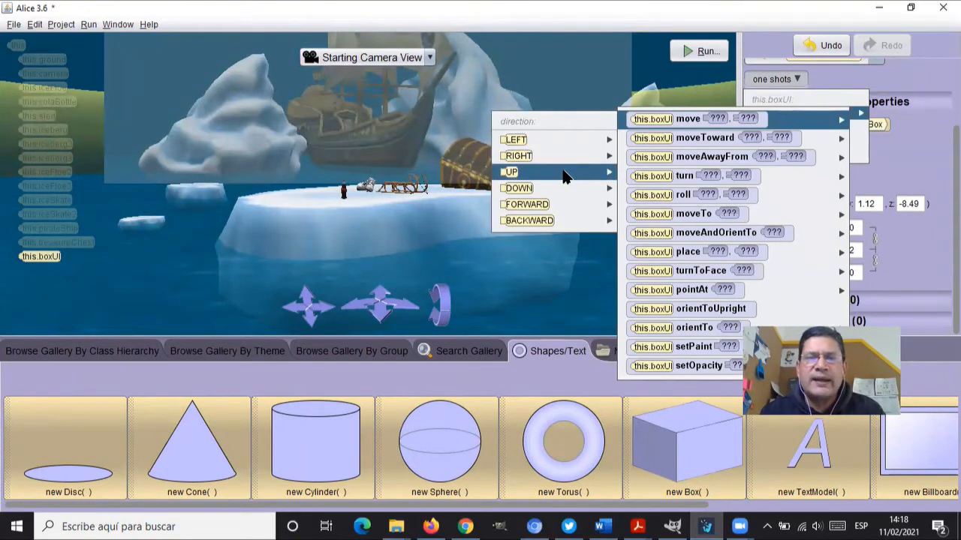
{"action": "mouse_move", "coordinate": [569, 189]}
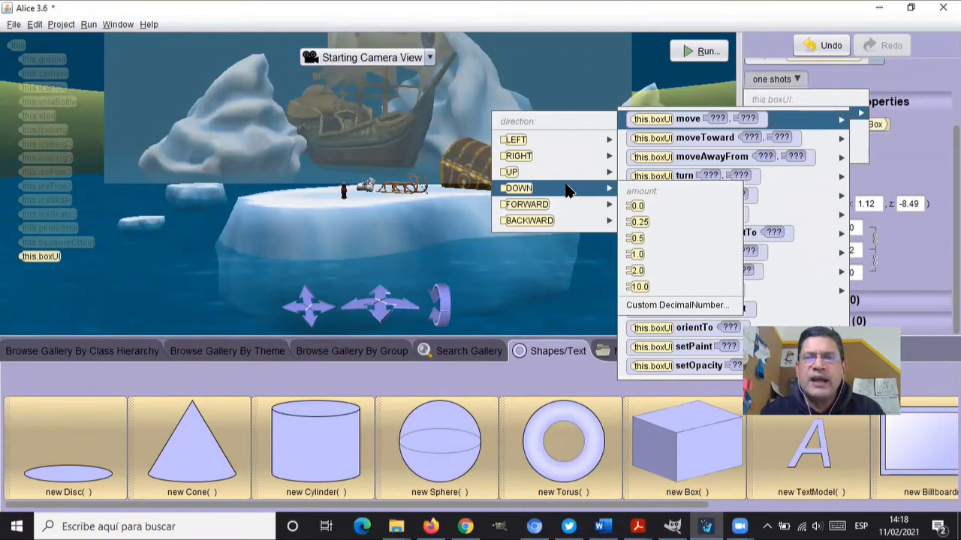
{"action": "left_click", "coordinate": [655, 305]}
{"action": "type", "text": "0"}
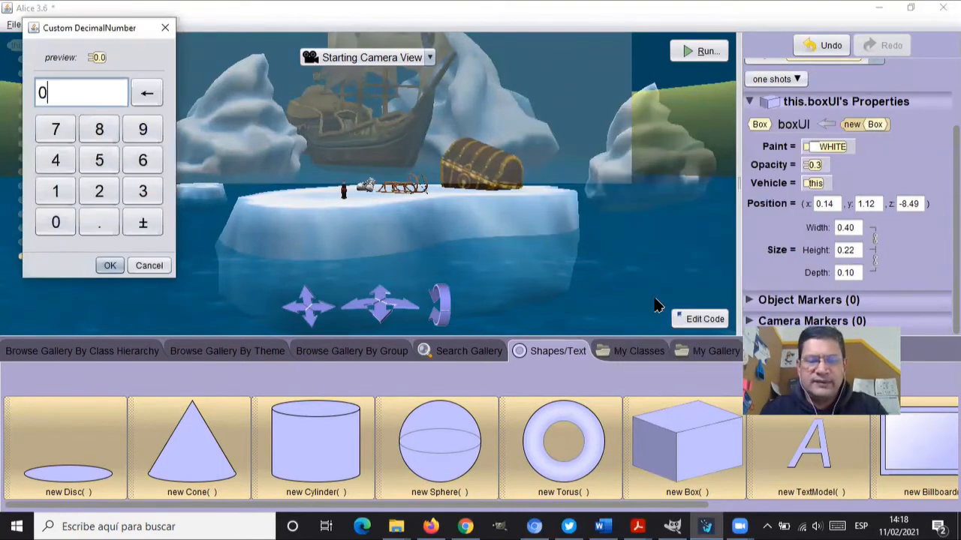
{"action": "type", "text": ".11"}
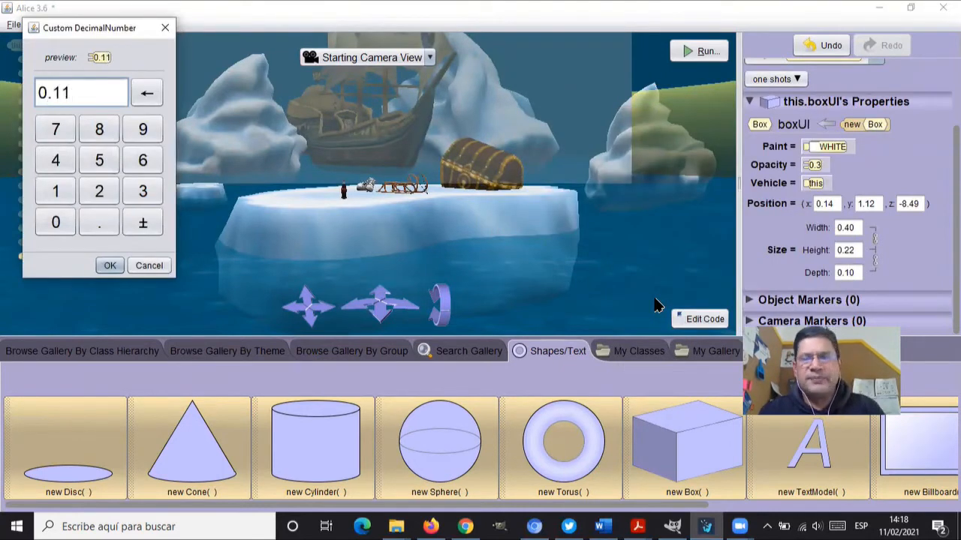
{"action": "key", "text": "Return"}
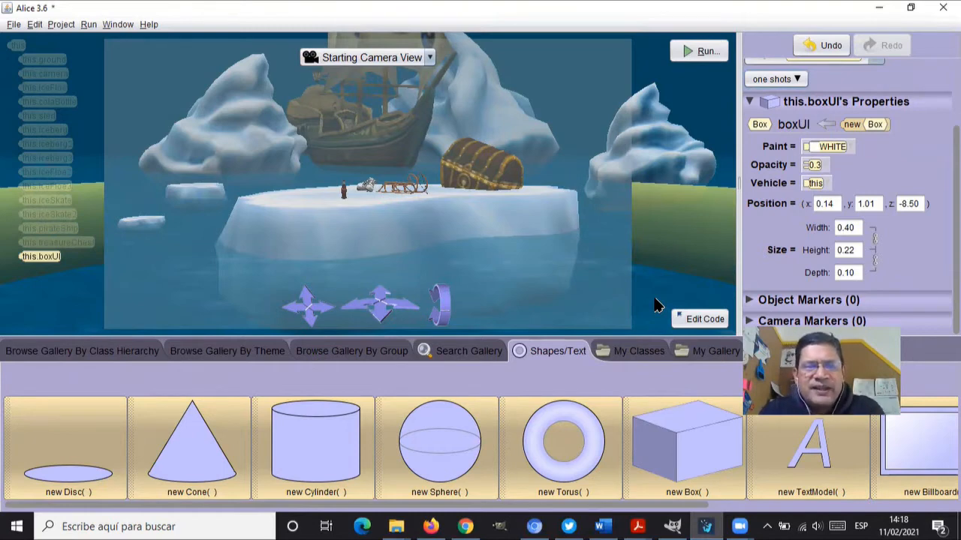
Step: Run the world in a maximized window to check how boxUI covers the camera view, and close the run
{"action": "left_click", "coordinate": [705, 54]}
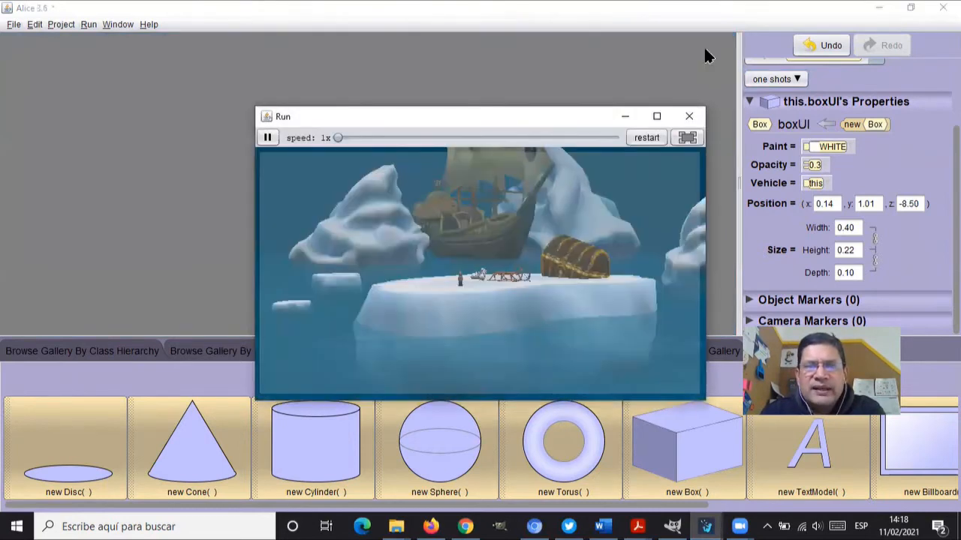
{"action": "left_click", "coordinate": [658, 118]}
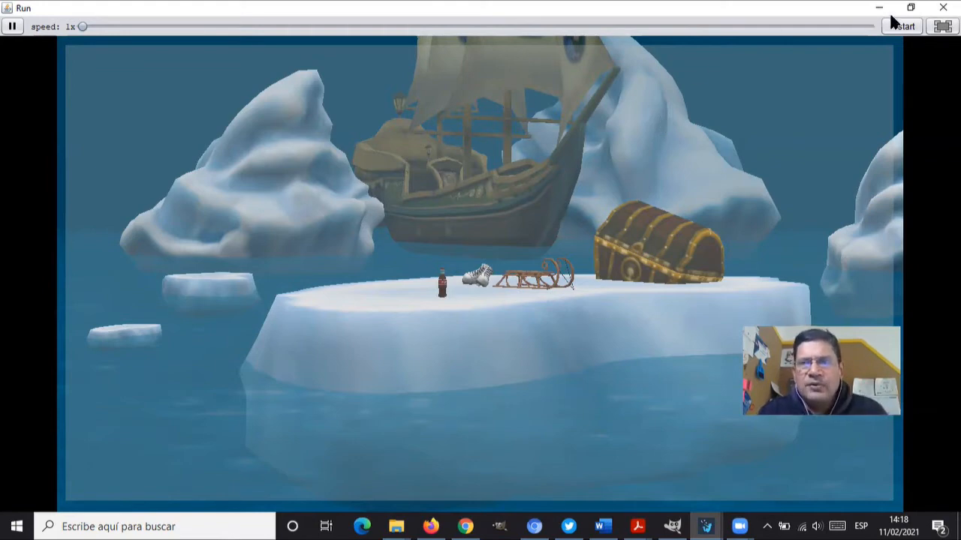
{"action": "left_click", "coordinate": [943, 8]}
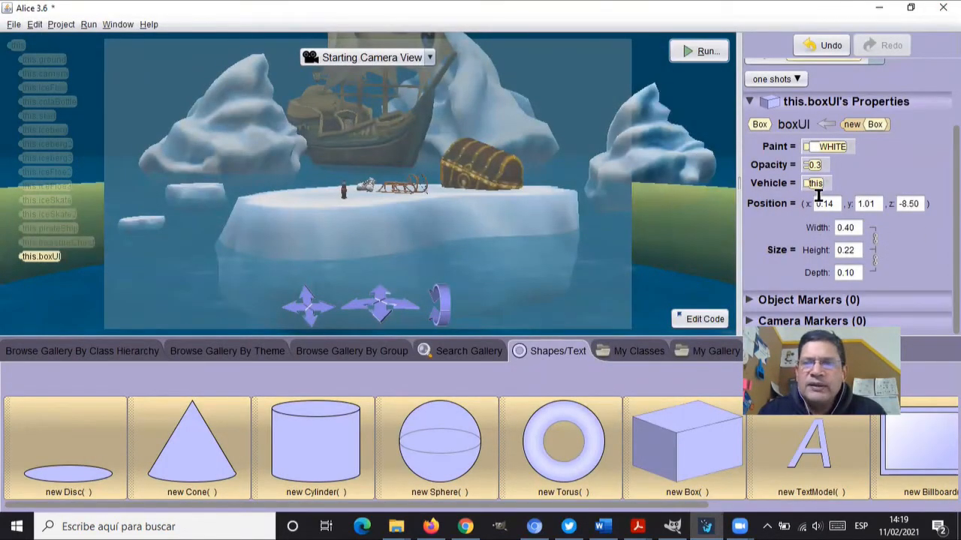
Step: Set boxUI's vehicle to this.camera
{"action": "left_click", "coordinate": [823, 183]}
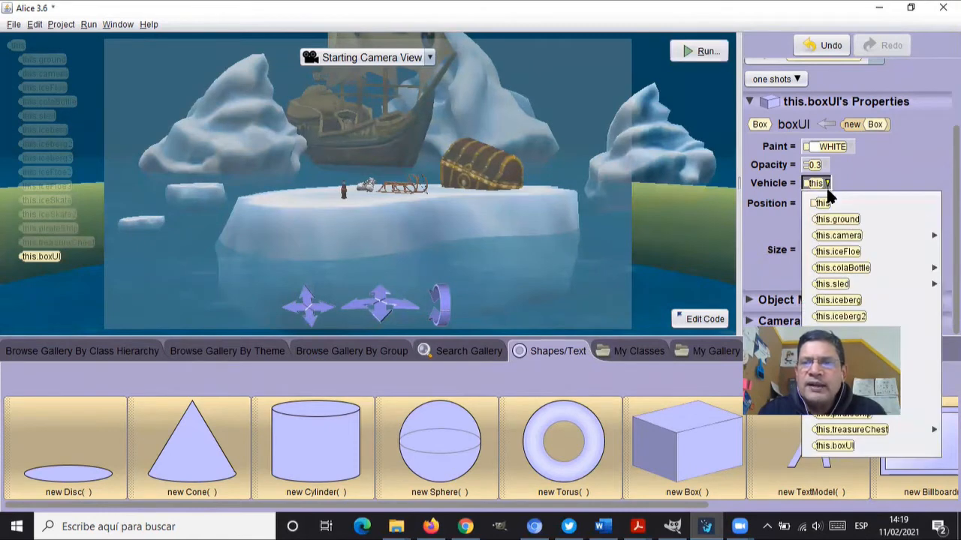
{"action": "left_click", "coordinate": [832, 235]}
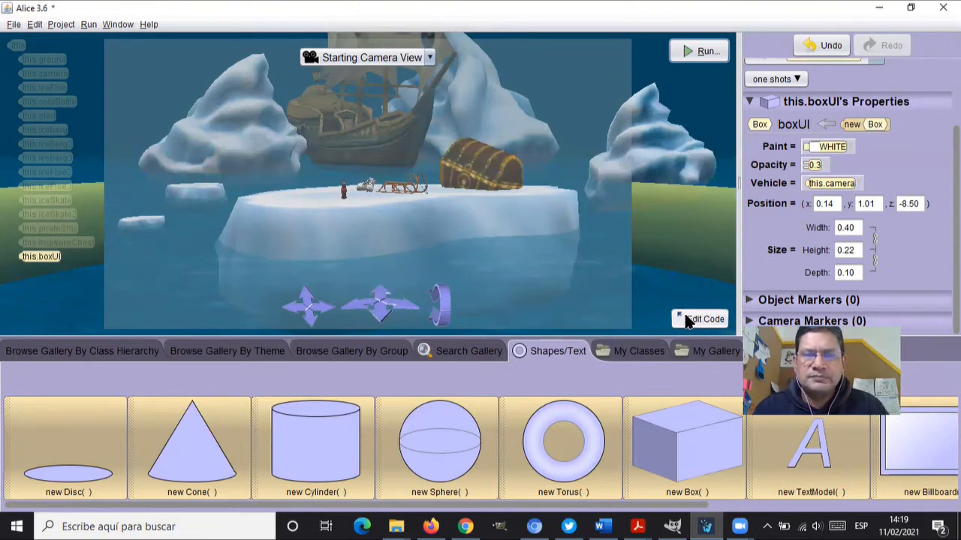
Step: Move the camera forward and down close to the cola bottle, skates and sled, and undo the last sideways shift
{"action": "left_click_drag", "start_coordinate": [381, 301], "coordinate": [378, 292]}
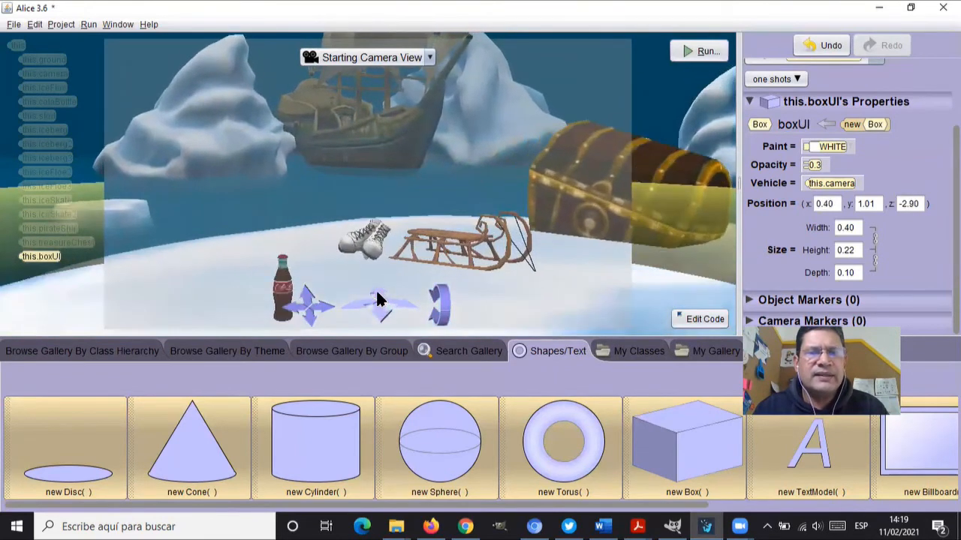
{"action": "left_click_drag", "start_coordinate": [307, 312], "coordinate": [308, 311]}
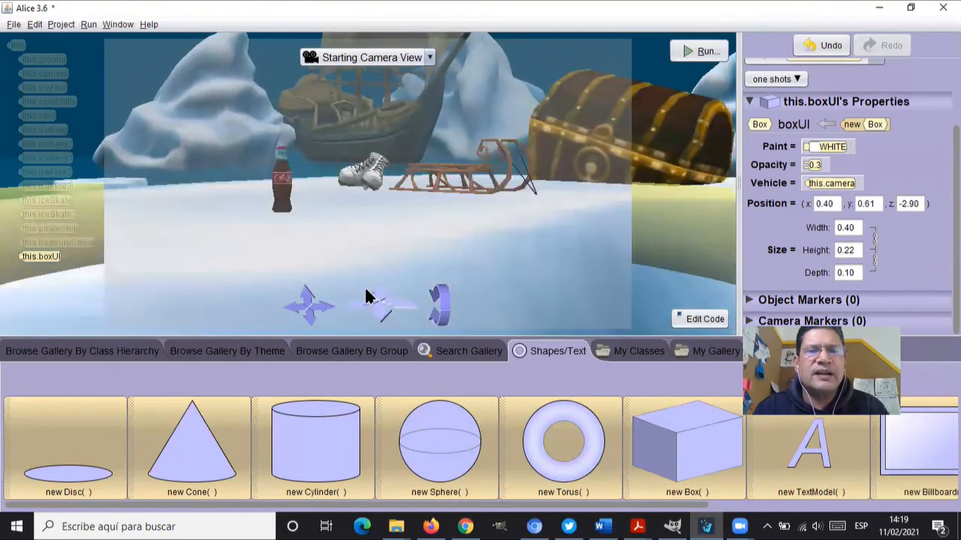
{"action": "left_click_drag", "start_coordinate": [375, 291], "coordinate": [376, 290]}
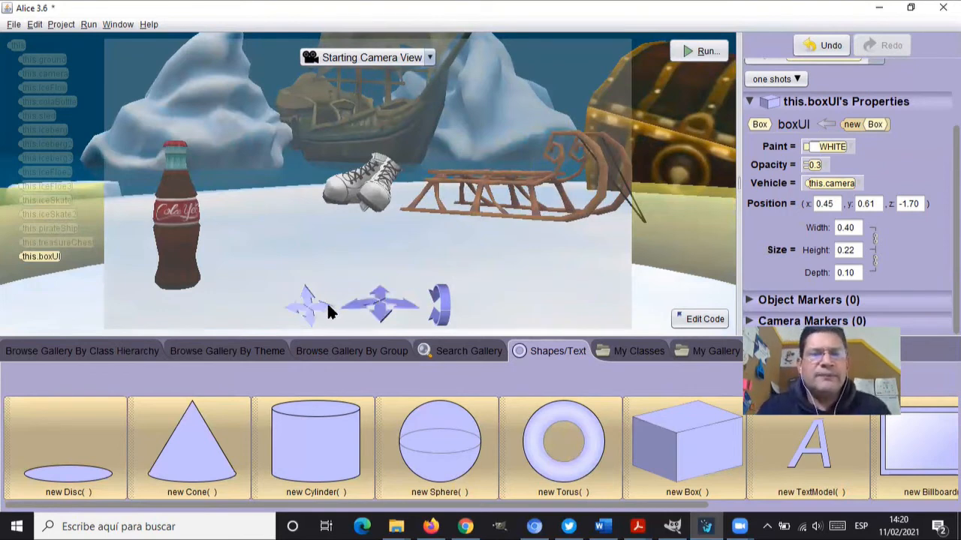
{"action": "left_click_drag", "start_coordinate": [328, 312], "coordinate": [326, 313]}
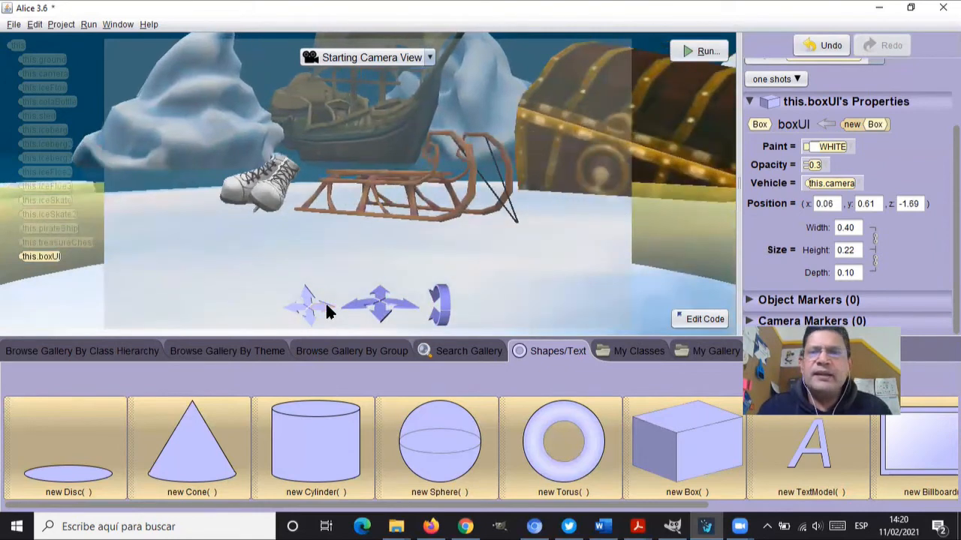
{"action": "left_click", "coordinate": [812, 47]}
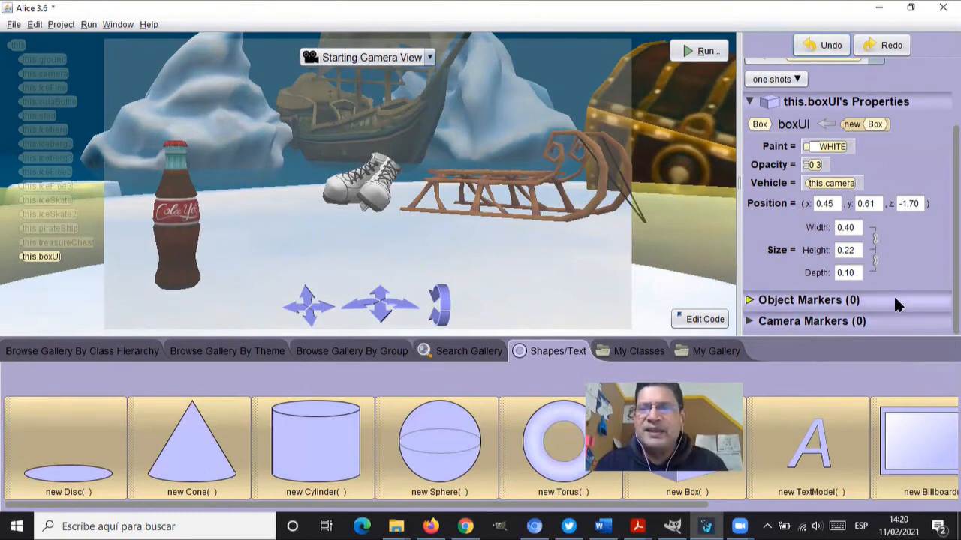
Step: Add a red camera marker named camaraCerca at the current close-up view
{"action": "left_click", "coordinate": [751, 322]}
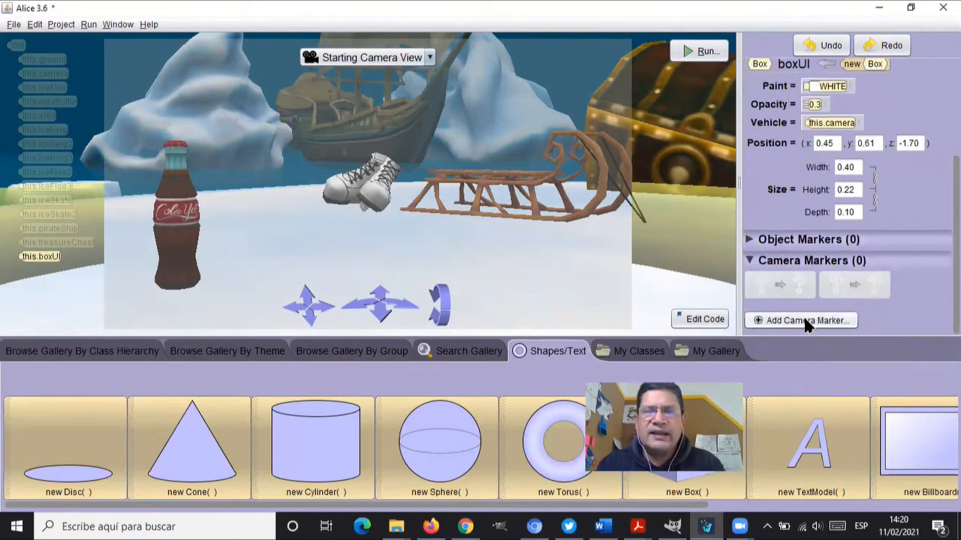
{"action": "left_click", "coordinate": [805, 323]}
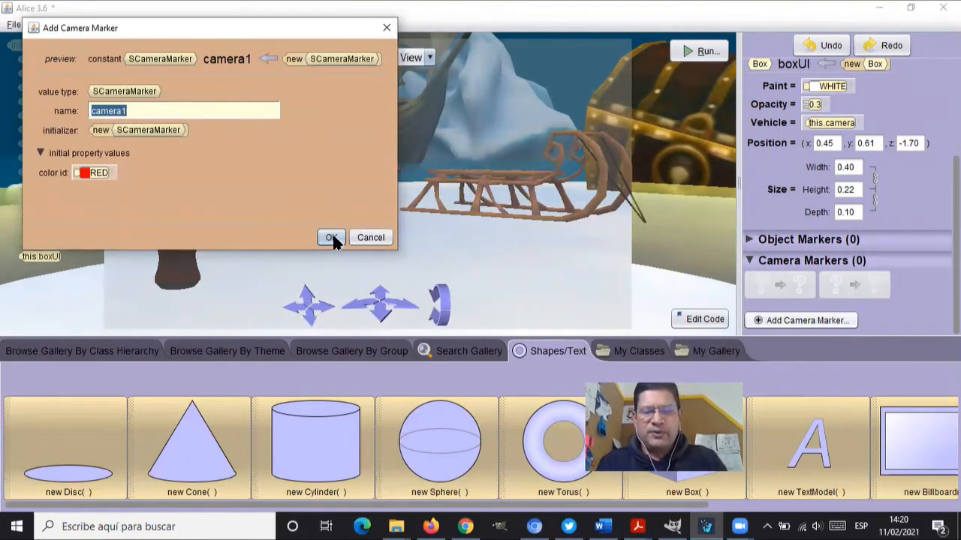
{"action": "type", "text": "camaraCerca"}
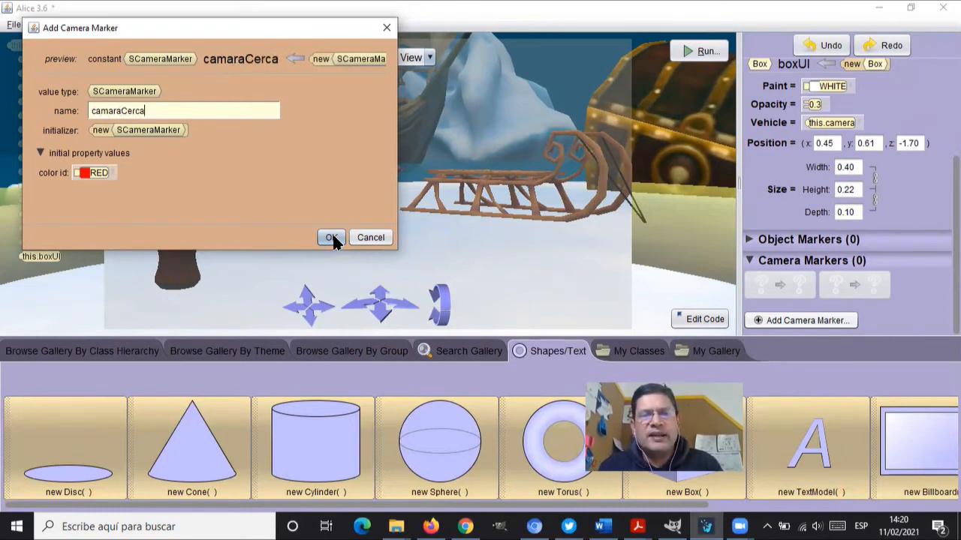
{"action": "left_click", "coordinate": [331, 237]}
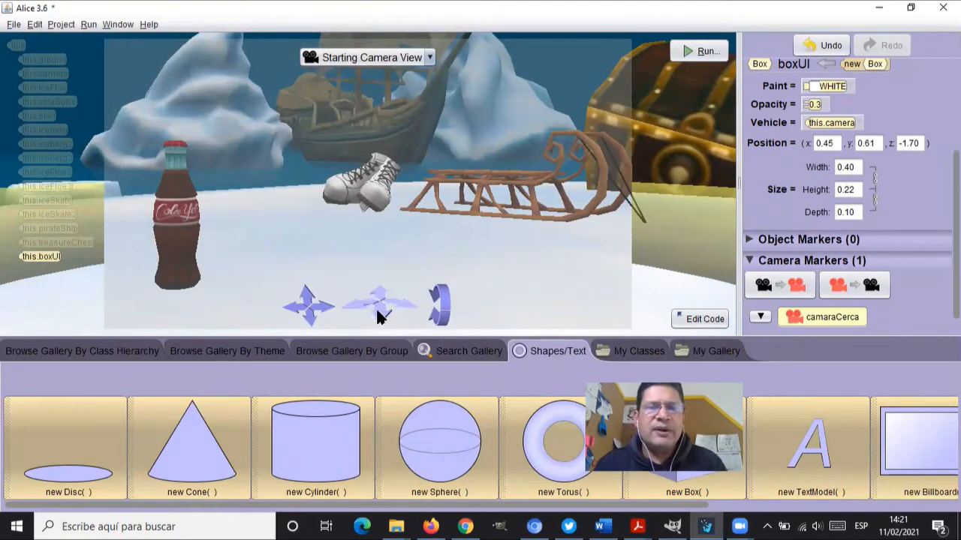
Step: Pull the camera back, raise it and shift it right for a distant view of the ice floe, treasure chest and pirate ship
{"action": "left_click_drag", "start_coordinate": [375, 307], "coordinate": [378, 314]}
{"action": "left_click_drag", "start_coordinate": [308, 300], "coordinate": [307, 301]}
{"action": "left_click_drag", "start_coordinate": [378, 316], "coordinate": [378, 316]}
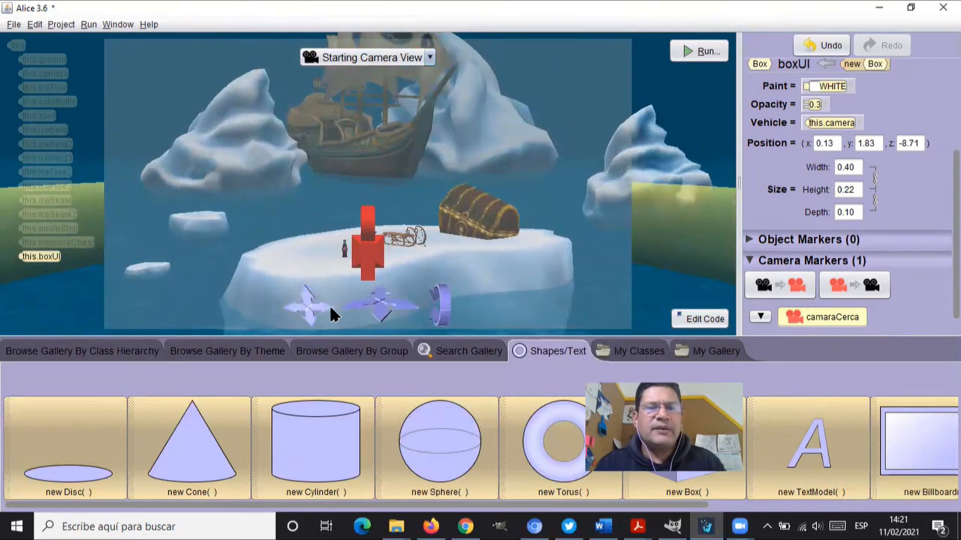
{"action": "mouse_move", "coordinate": [328, 309]}
{"action": "left_mouse_down"}
{"action": "mouse_move", "coordinate": [349, 302]}
{"action": "mouse_move", "coordinate": [323, 307]}
{"action": "left_mouse_up"}
{"action": "left_click_drag", "start_coordinate": [382, 308], "coordinate": [381, 314]}
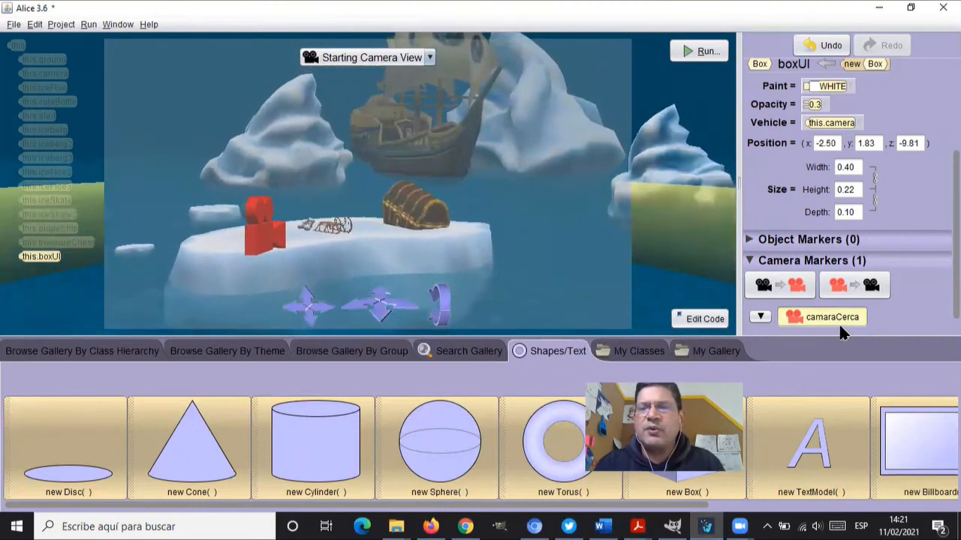
Step: Add a green camera marker named cameraLejos at the current distant view
{"action": "scroll", "coordinate": [913, 280], "scroll_direction": "down", "scroll_amount": 2}
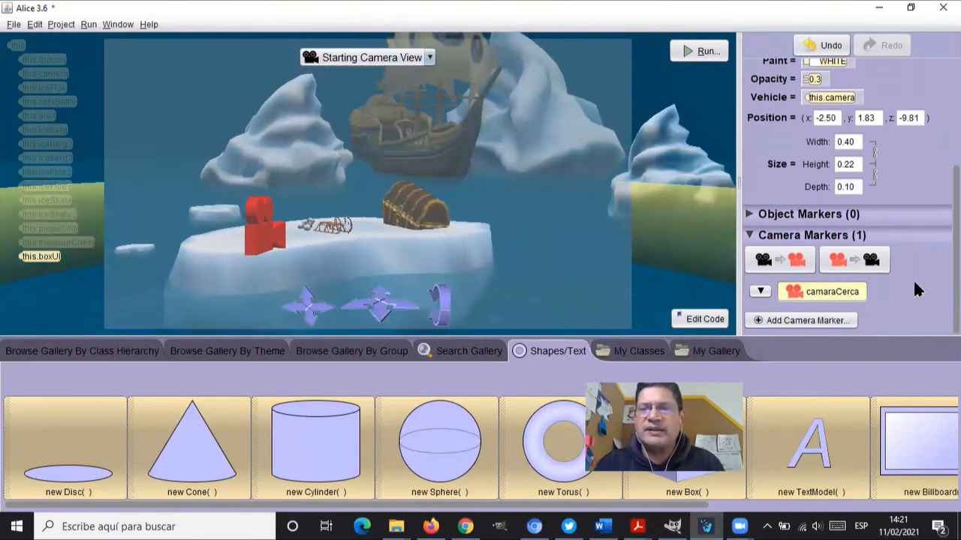
{"action": "left_click", "coordinate": [806, 322]}
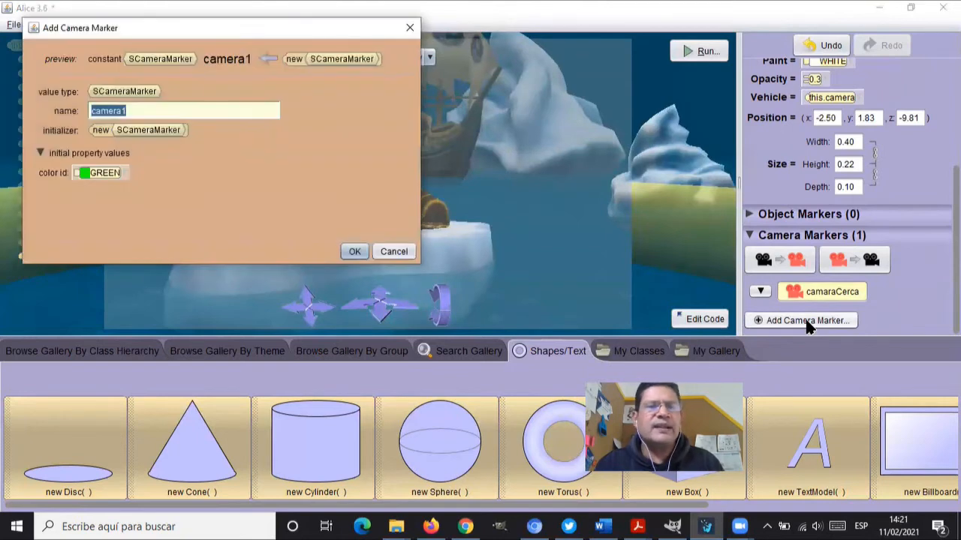
{"action": "key", "text": "BackSpace"}
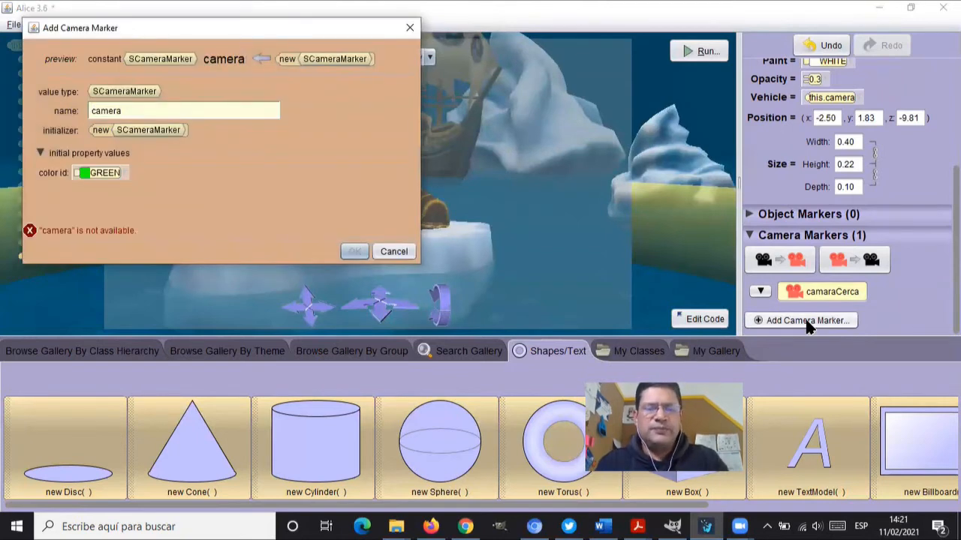
{"action": "type", "text": "Lej"}
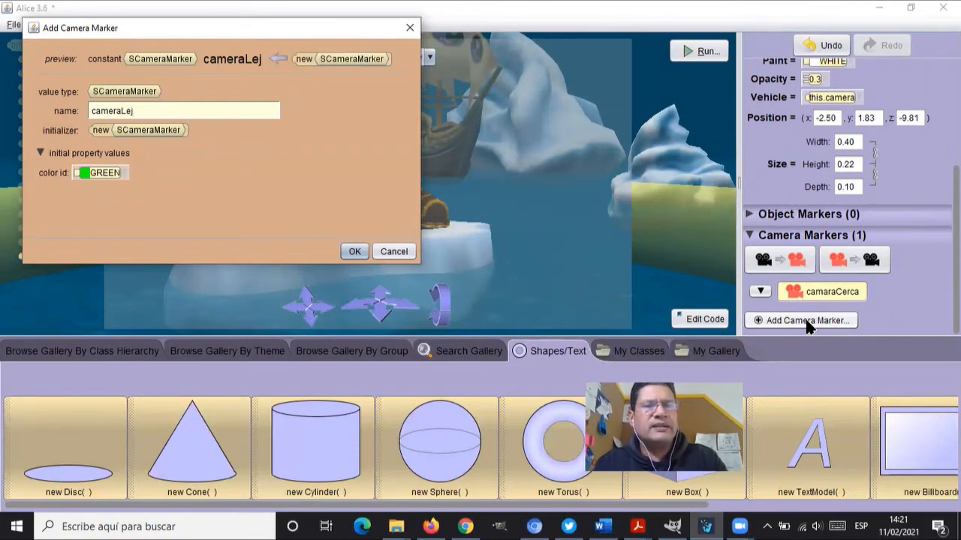
{"action": "type", "text": "os"}
{"action": "key", "text": "Return"}
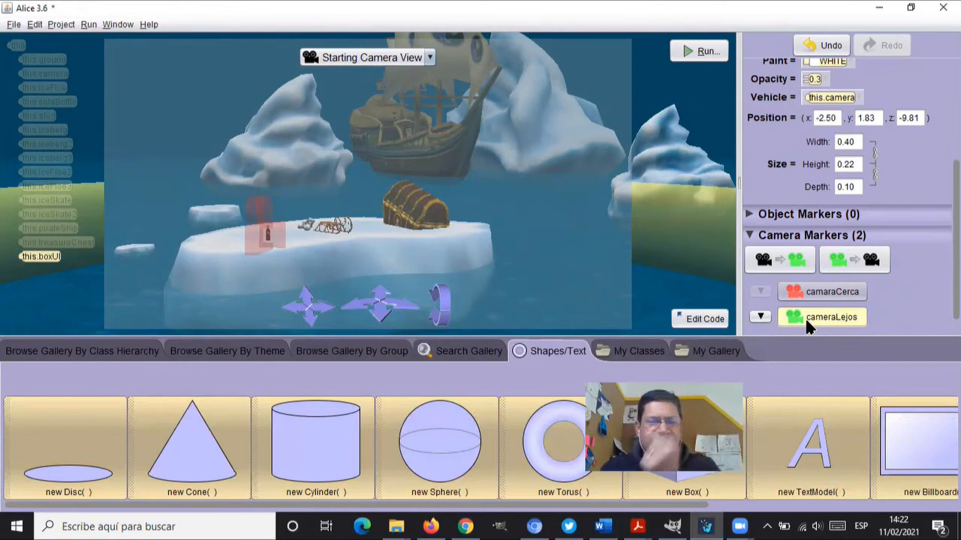
Step: Run the world to check the distant camera view with boxUI in front of it
{"action": "left_click", "coordinate": [701, 51]}
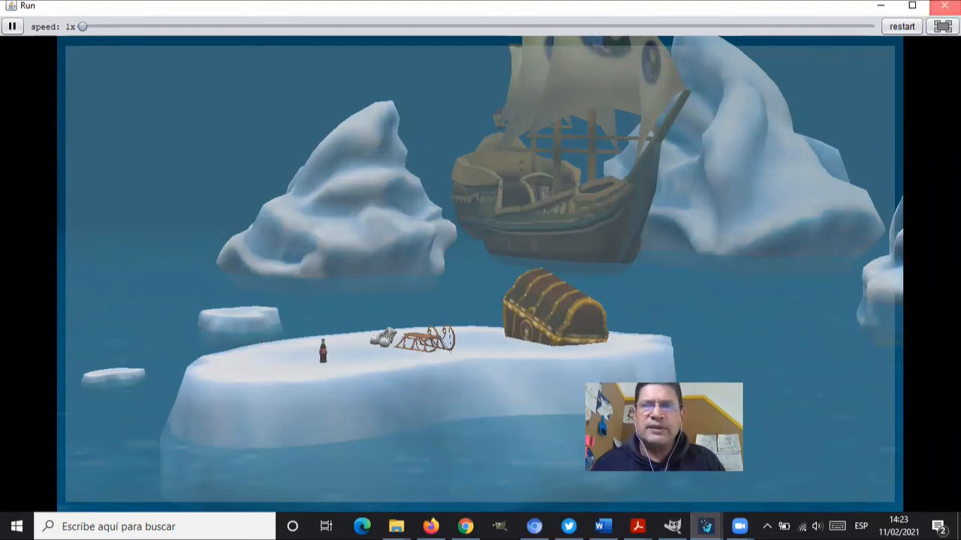
Step: Close the running world and add a box named boxAcercar on the water to the right of the ice floe
{"action": "left_click", "coordinate": [944, 6]}
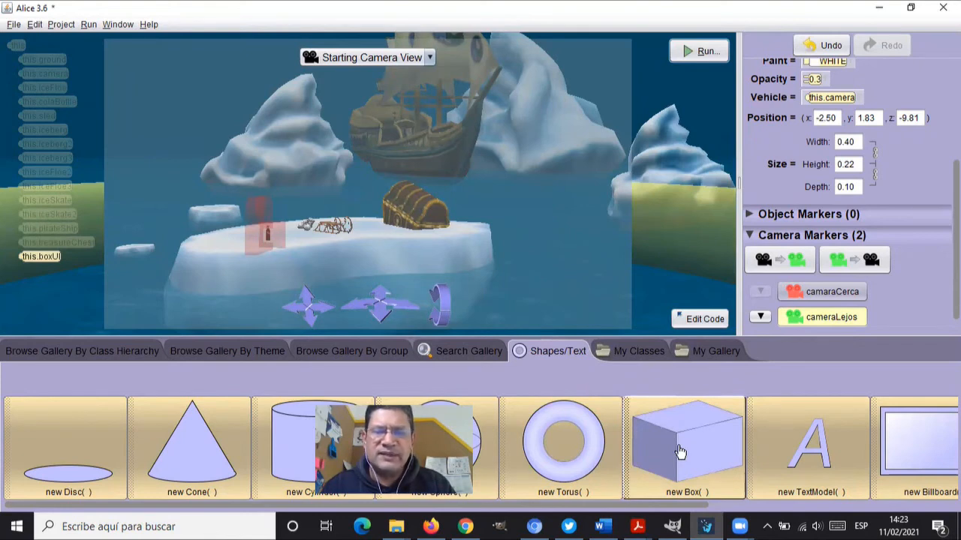
{"action": "left_click_drag", "start_coordinate": [679, 451], "coordinate": [637, 275]}
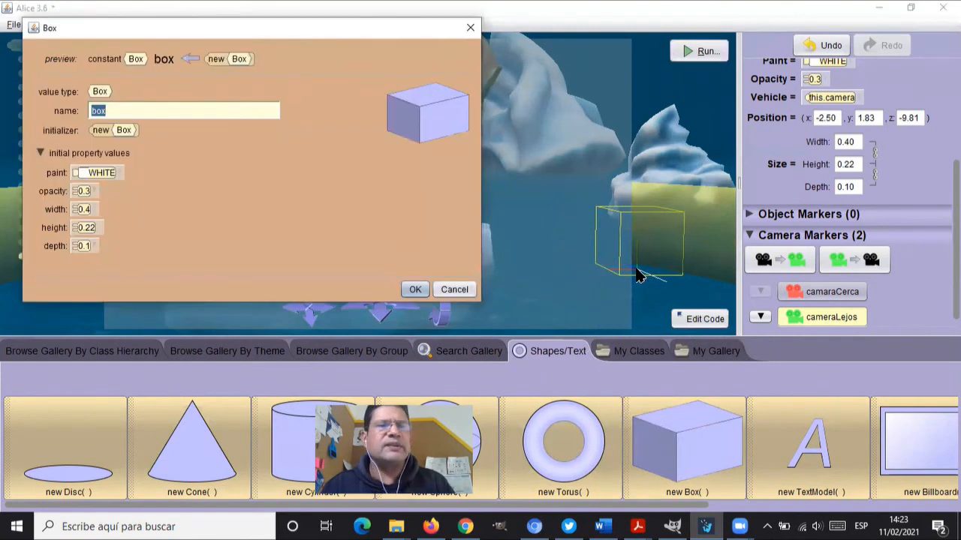
{"action": "type", "text": "Acercar"}
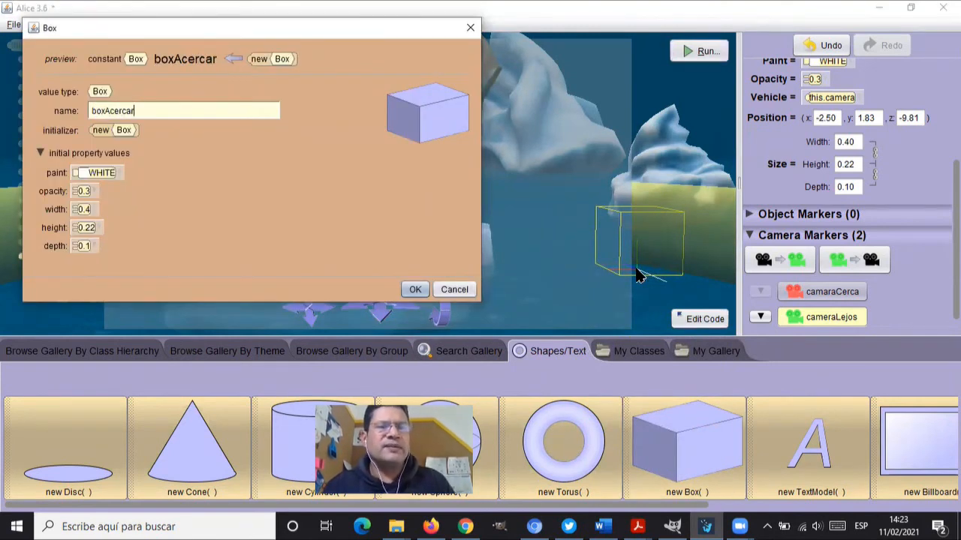
{"action": "key", "text": "Return"}
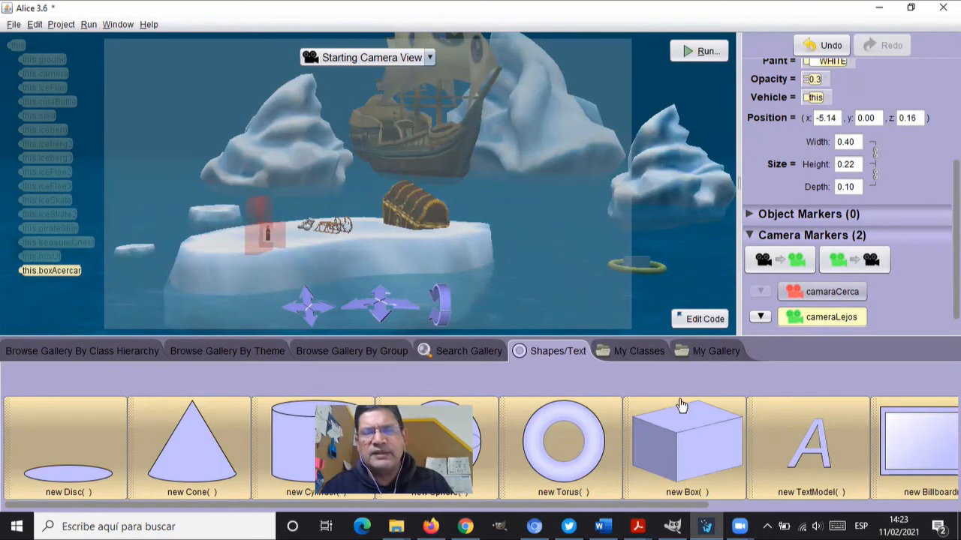
Step: Add a box named boxAlejar on the water beside boxAcercar, keeping its initial property values
{"action": "left_click_drag", "start_coordinate": [681, 448], "coordinate": [674, 281]}
{"action": "type", "text": "box"}
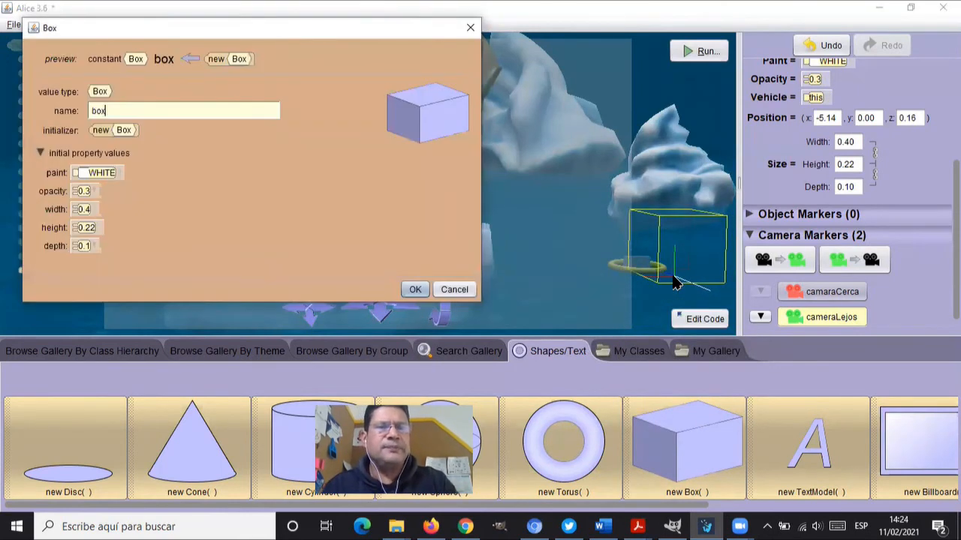
{"action": "type", "text": "Alejar"}
{"action": "key", "text": "Return"}
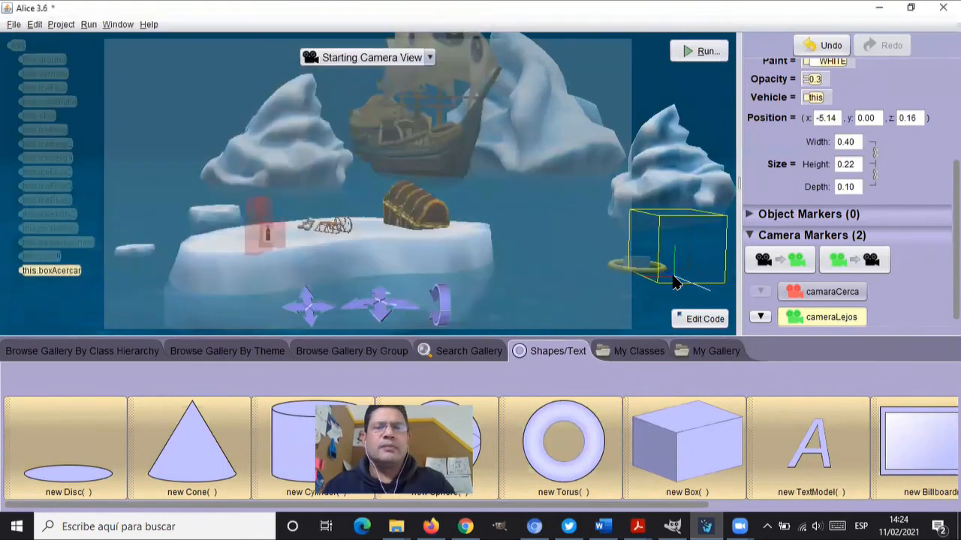
Step: Add a box named boxAlrededor on the water next to boxAlejar, keeping its initial property values
{"action": "left_click_drag", "start_coordinate": [679, 447], "coordinate": [682, 284]}
{"action": "type", "text": "box"}
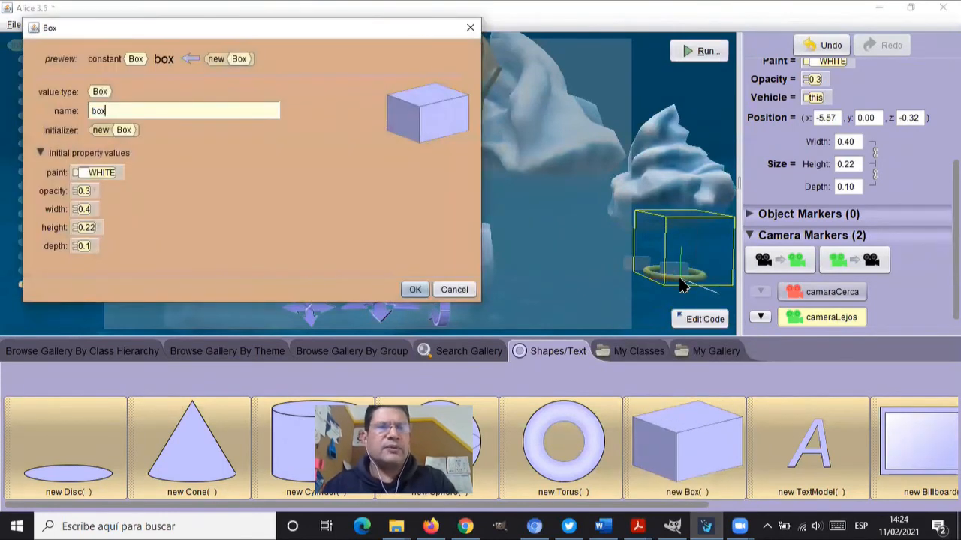
{"action": "type", "text": "Alrededor"}
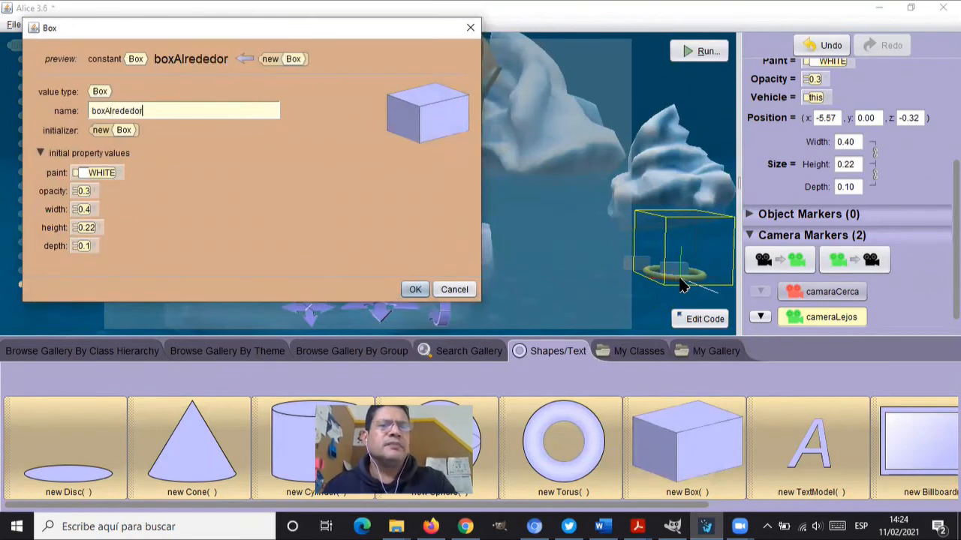
{"action": "key", "text": "Return"}
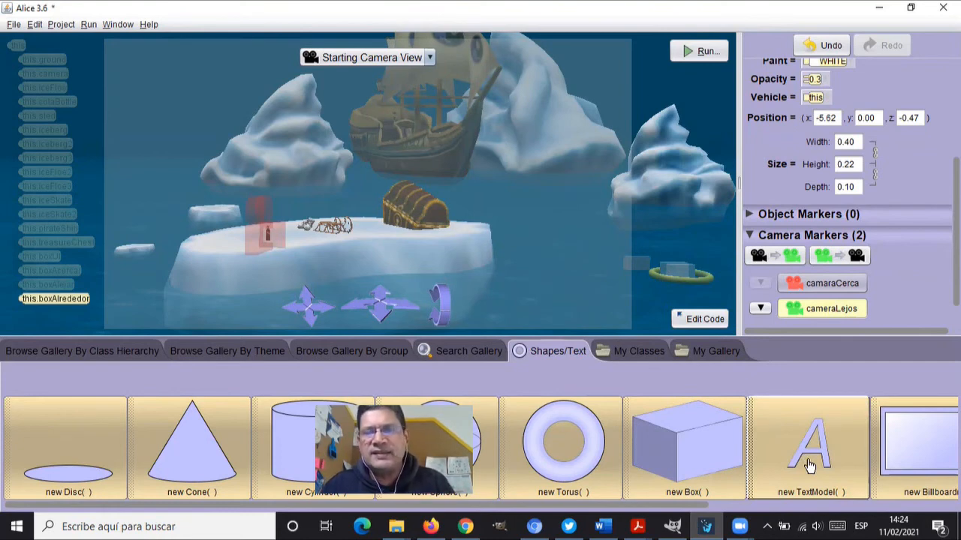
Step: Add a text model named txtAlejar on the water near the three small boxes, keeping the default text
{"action": "left_click_drag", "start_coordinate": [810, 467], "coordinate": [661, 251]}
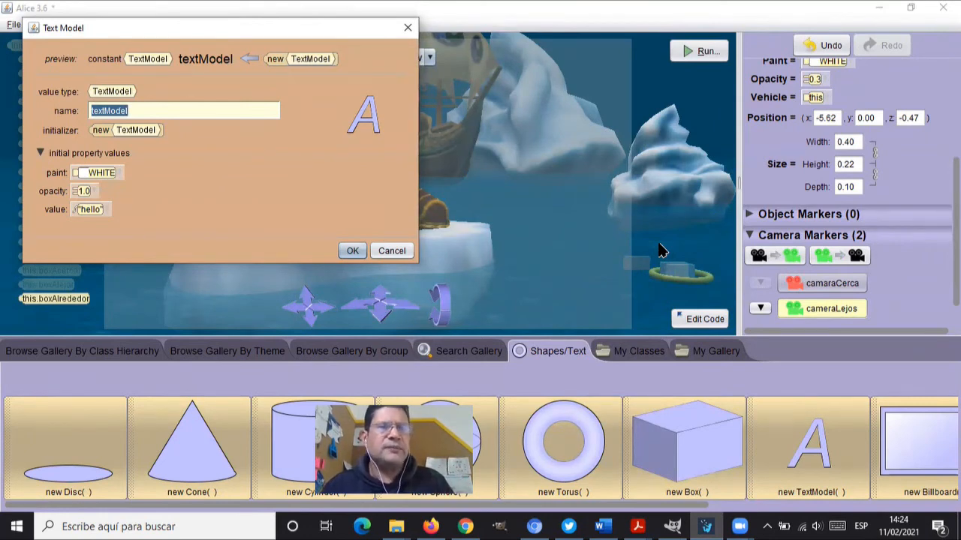
{"action": "type", "text": "tx"}
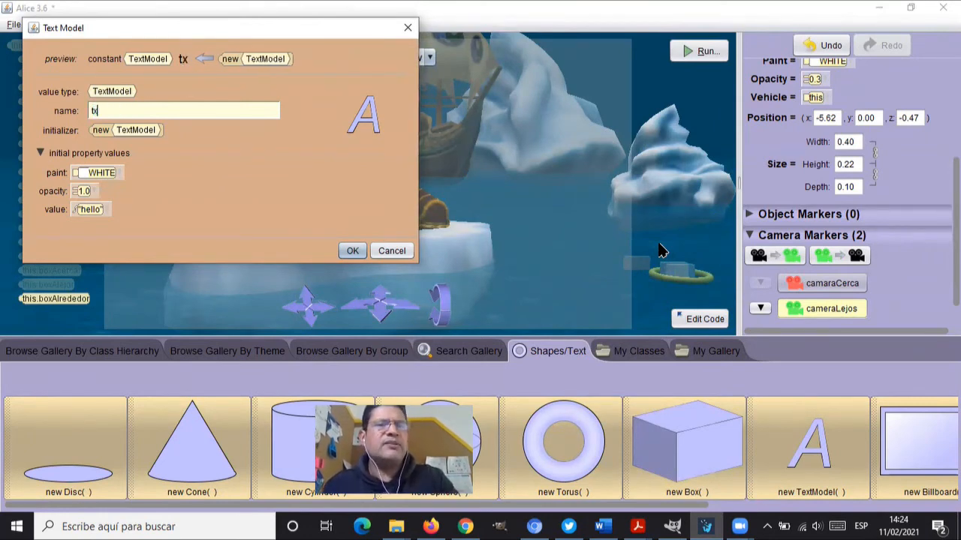
{"action": "type", "text": "tAlejar"}
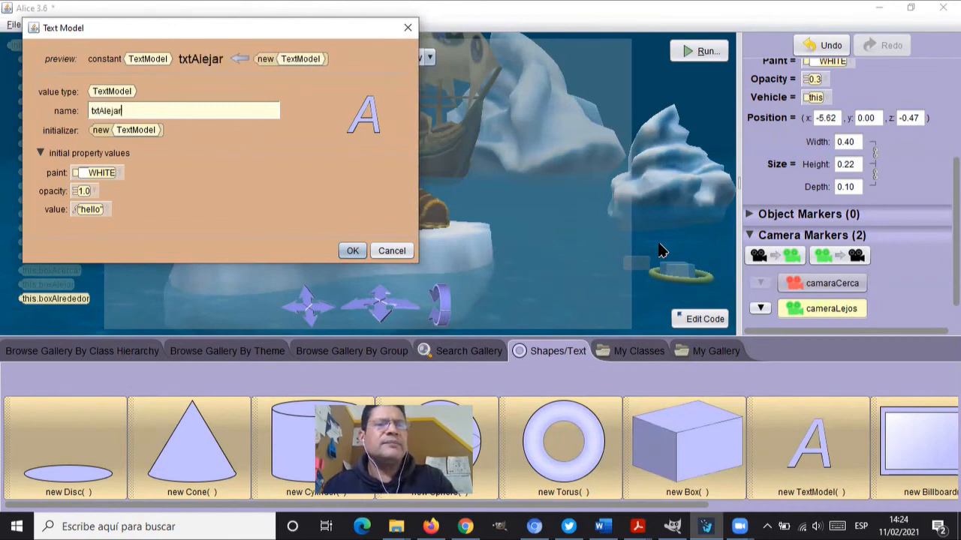
{"action": "key", "text": "Return"}
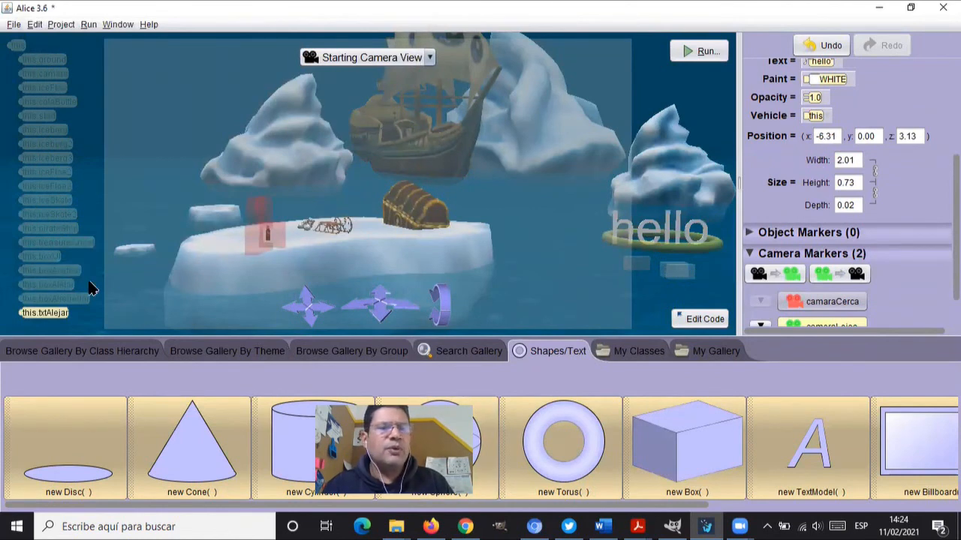
{"action": "left_click", "coordinate": [56, 271]}
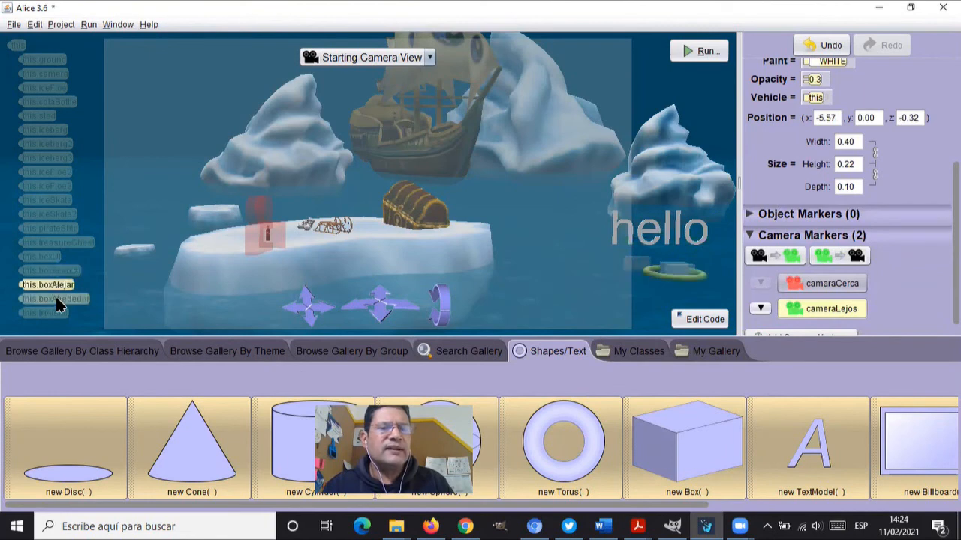
{"action": "left_click", "coordinate": [56, 298]}
{"action": "left_click", "coordinate": [57, 313]}
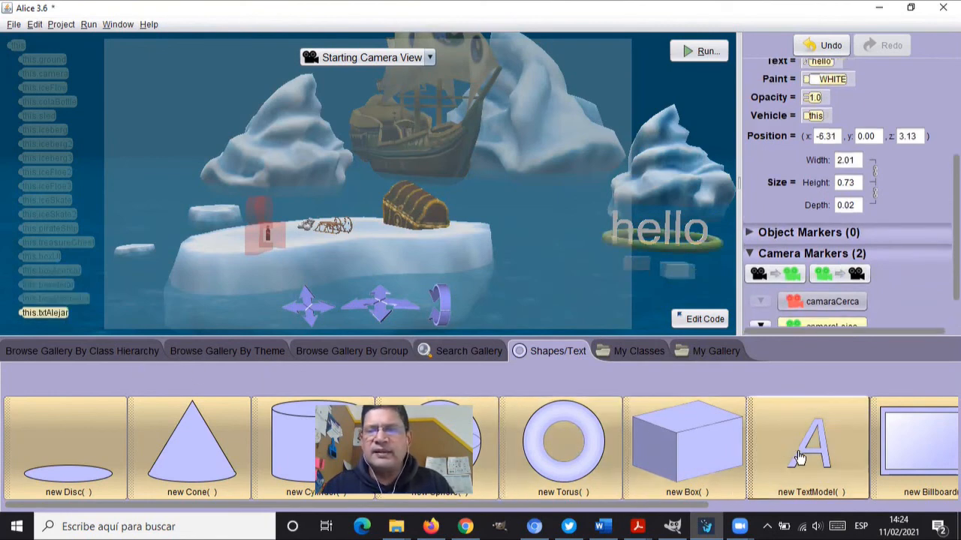
Step: Add a text model named txtAcercar on the water in front of txtAlejar, keeping the default text
{"action": "left_click_drag", "start_coordinate": [789, 442], "coordinate": [678, 277]}
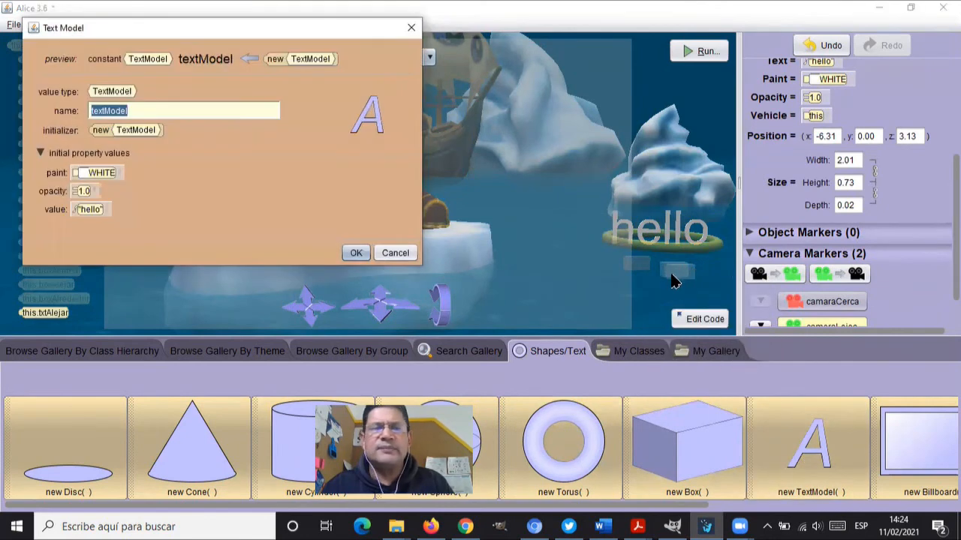
{"action": "key", "text": "End"}
{"action": "key", "text": "BackSpace"}
{"action": "key", "text": "BackSpace"}
{"action": "key", "text": "BackSpace"}
{"action": "key", "text": "BackSpace"}
{"action": "key", "text": "BackSpace"}
{"action": "key", "text": "BackSpace"}
{"action": "key", "text": "BackSpace"}
{"action": "key", "text": "BackSpace"}
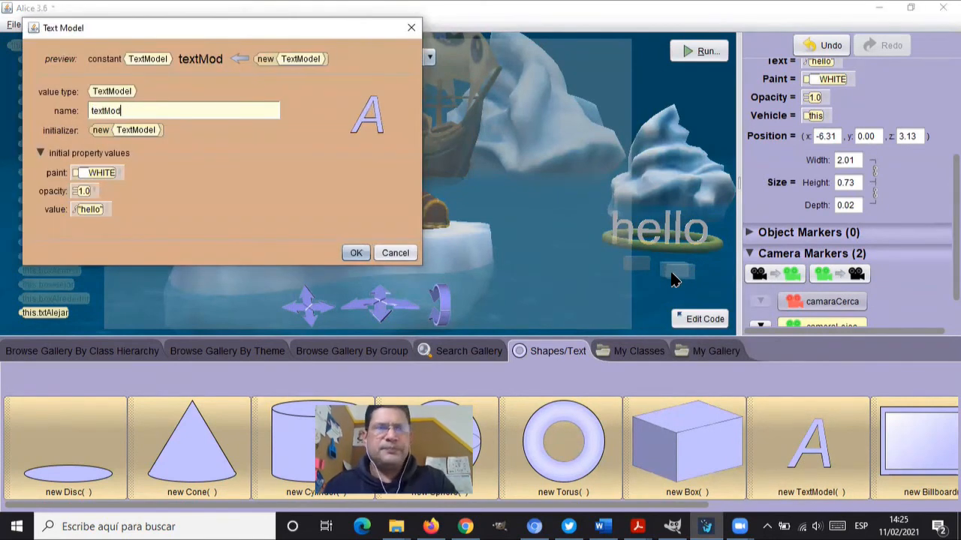
{"action": "type", "text": "xtA"}
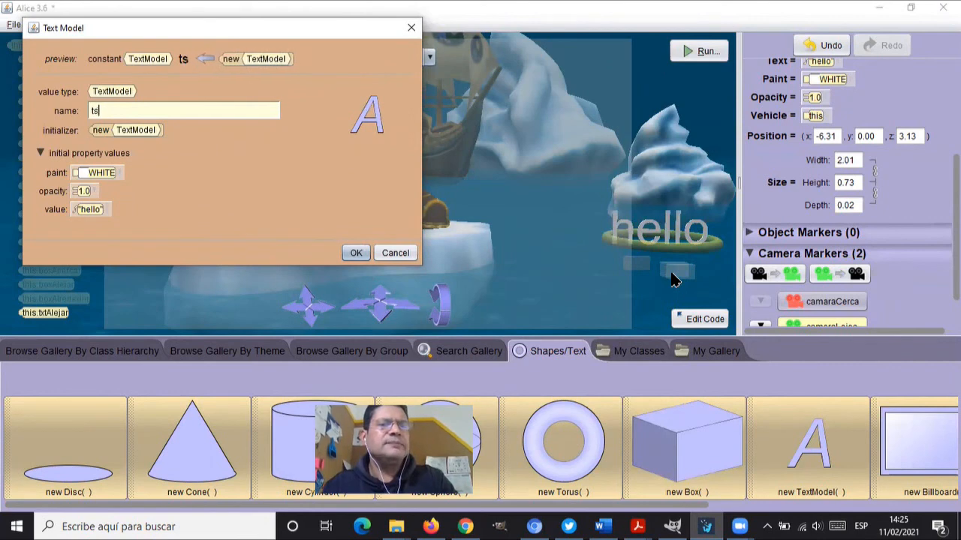
{"action": "type", "text": "cercar"}
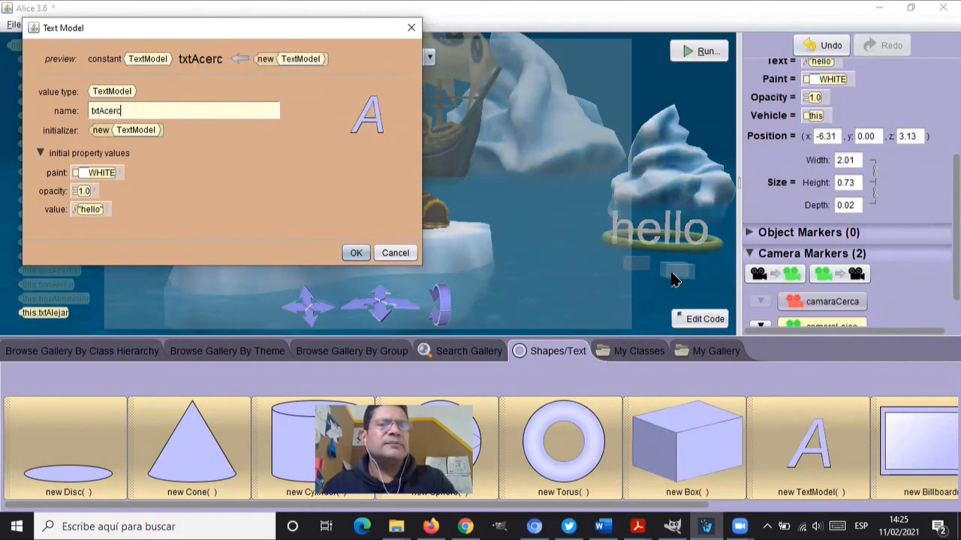
{"action": "key", "text": "BackSpace"}
{"action": "key", "text": "BackSpace"}
{"action": "key", "text": "BackSpace"}
{"action": "key", "text": "BackSpace"}
{"action": "key", "text": "BackSpace"}
{"action": "key", "text": "BackSpace"}
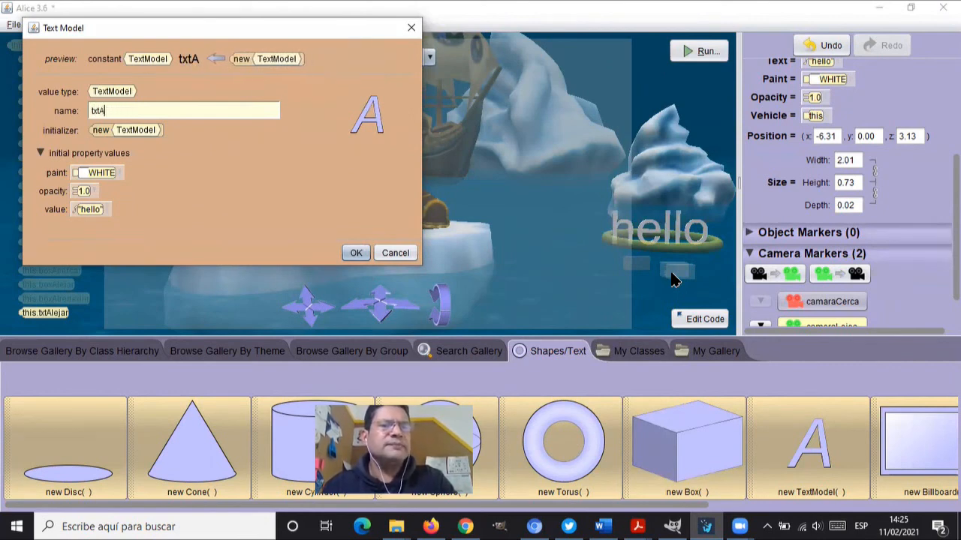
{"action": "type", "text": "l"}
{"action": "key", "text": "BackSpace"}
{"action": "type", "text": "cercar"}
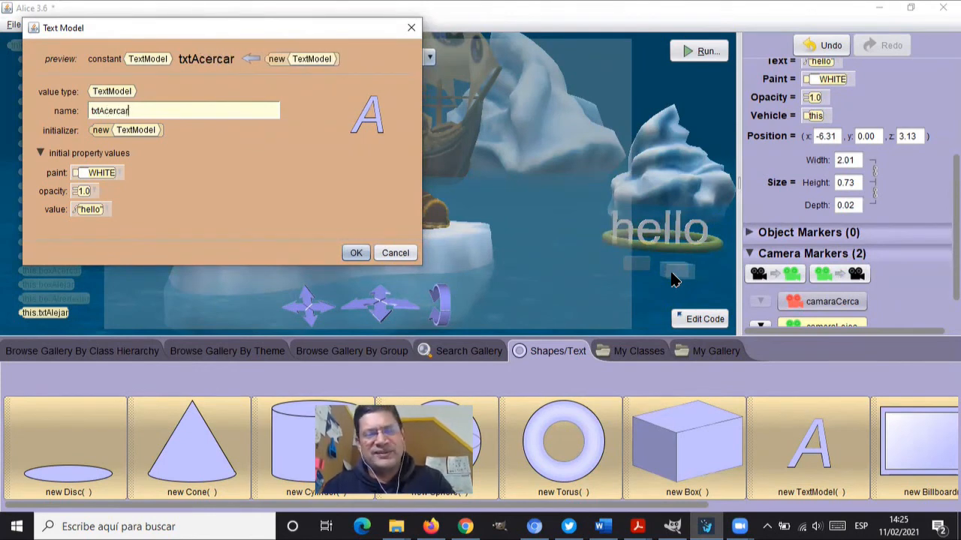
{"action": "key", "text": "Return"}
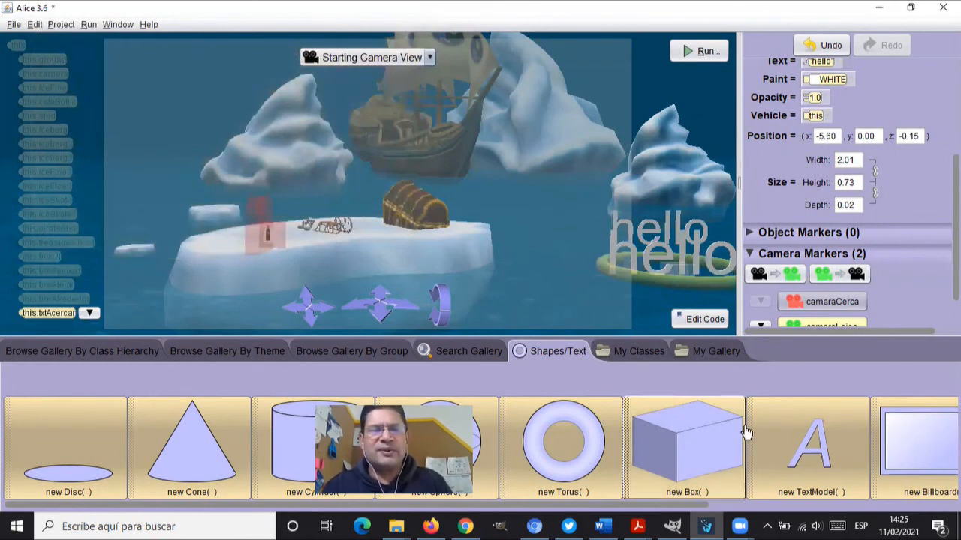
Step: Add a text model named txtAlrededor on the water in front of txtAcercar, keeping the default text
{"action": "left_click_drag", "start_coordinate": [813, 465], "coordinate": [662, 293]}
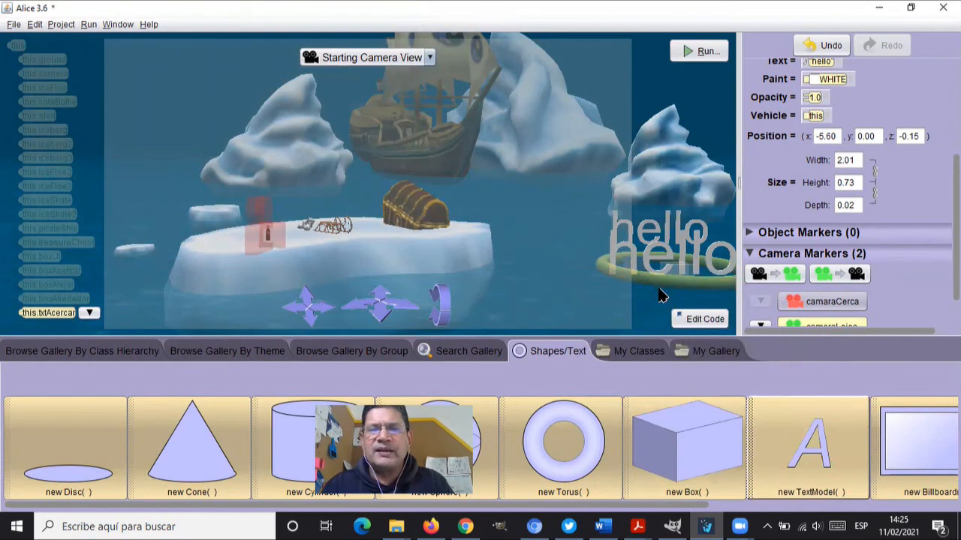
{"action": "type", "text": "tx"}
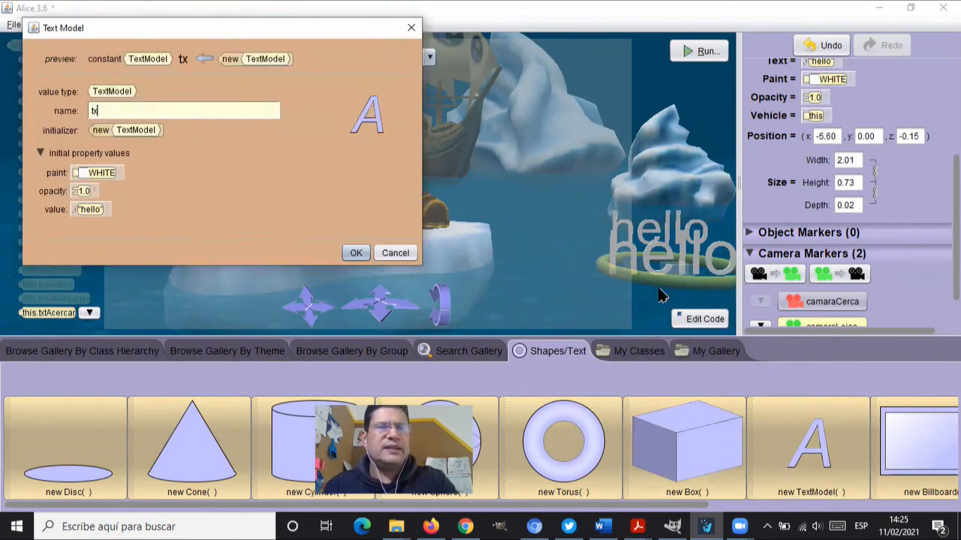
{"action": "type", "text": "tAlreded"}
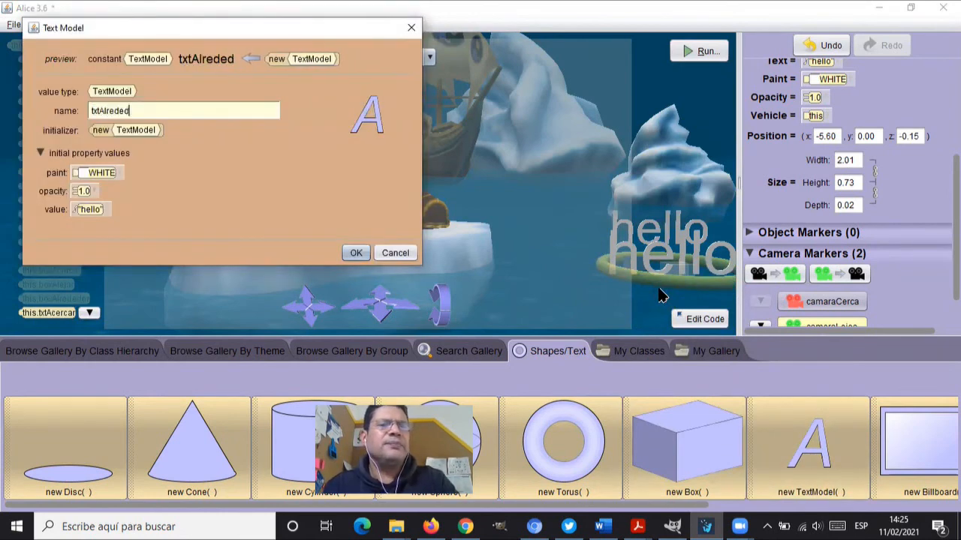
{"action": "type", "text": "or"}
{"action": "key", "text": "Return"}
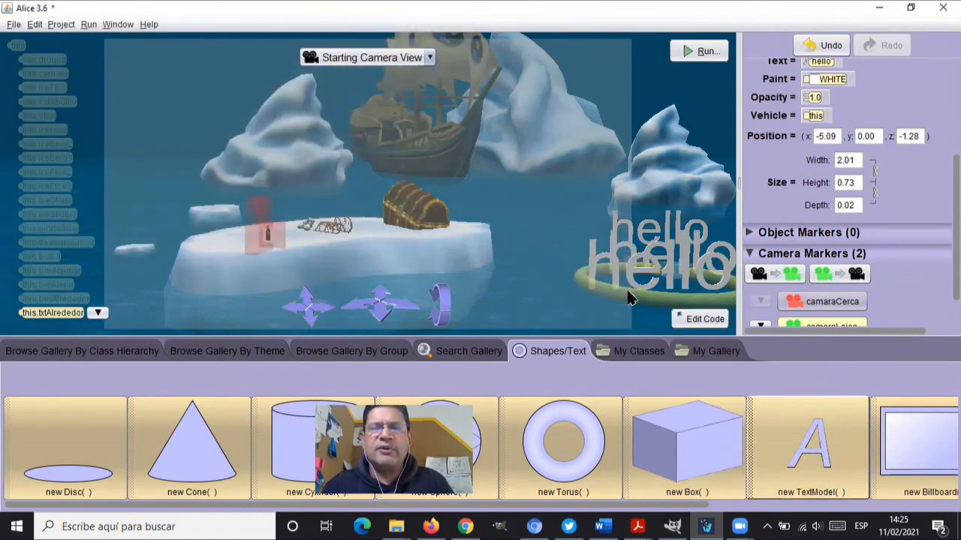
Step: Add a fourth text model named txtInfo on the water in front of txtAlrededor, keeping the default text
{"action": "left_click_drag", "start_coordinate": [629, 298], "coordinate": [629, 298]}
{"action": "type", "text": "txt"}
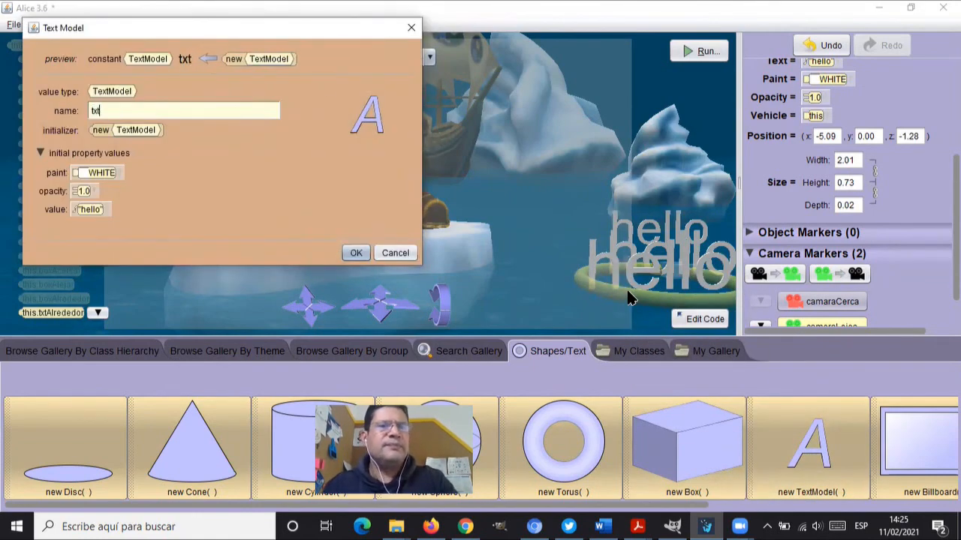
{"action": "type", "text": "Info"}
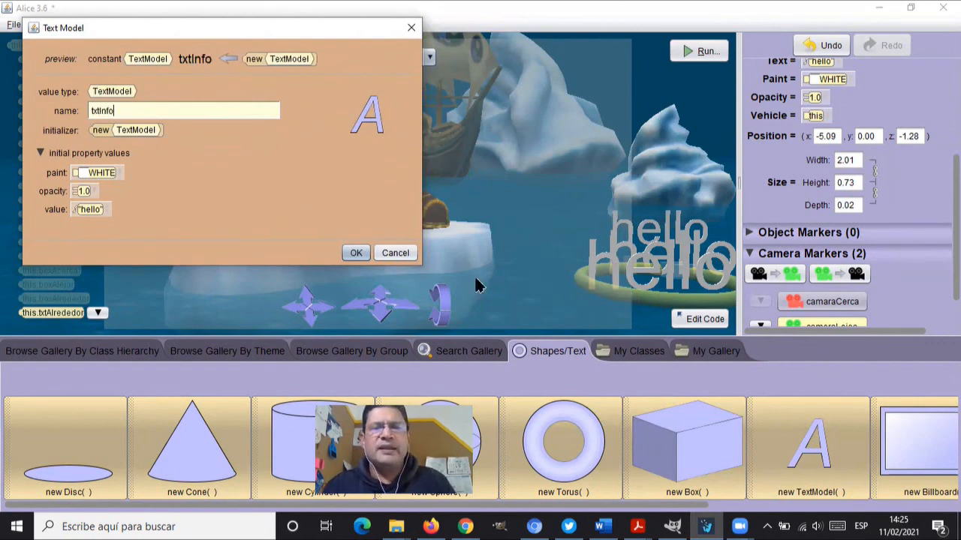
{"action": "left_click", "coordinate": [354, 254]}
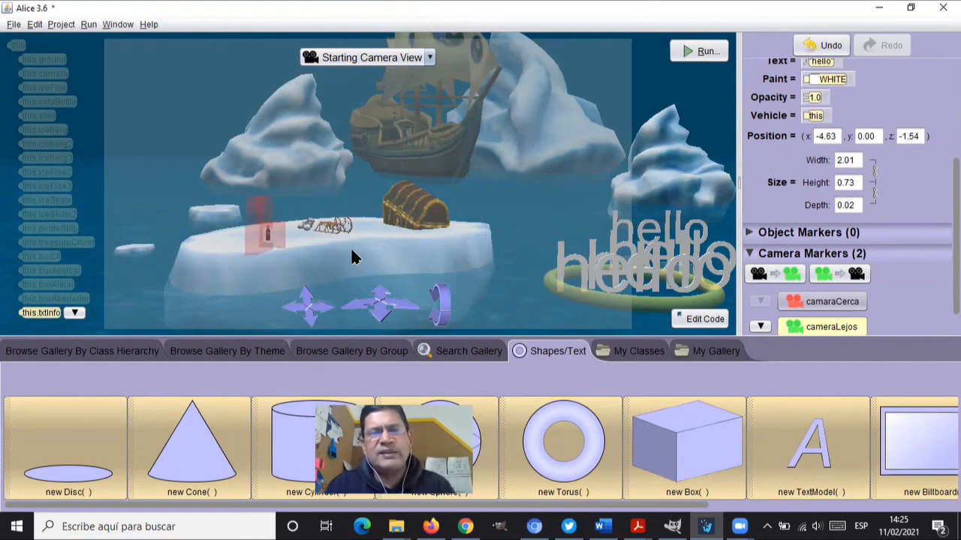
Step: Run the world to check the view with the new boxes and text models in the scene
{"action": "left_click", "coordinate": [691, 51]}
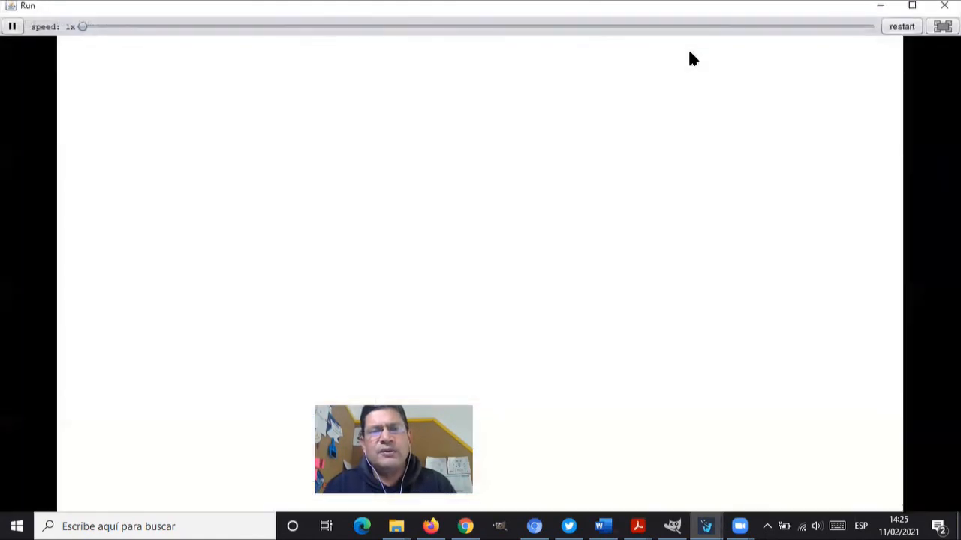